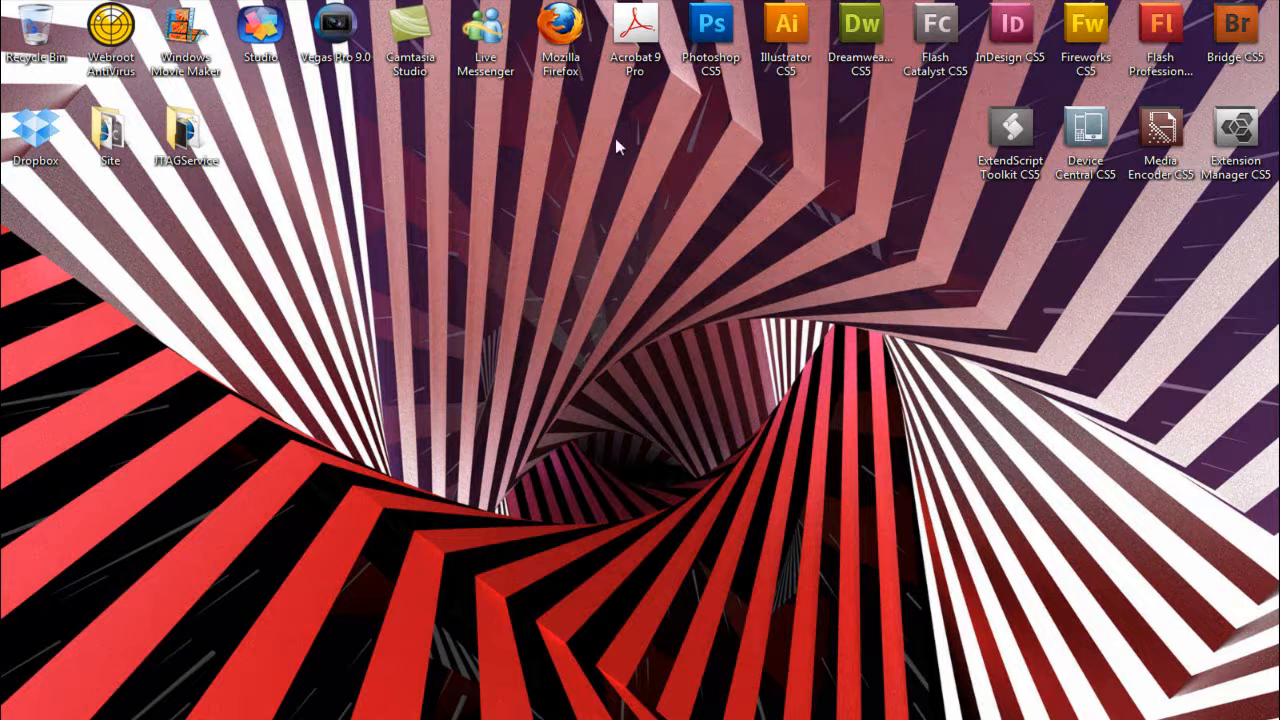
# - Launch Firefox and load the Camtasia Studio website
pyautogui.click(562, 45)
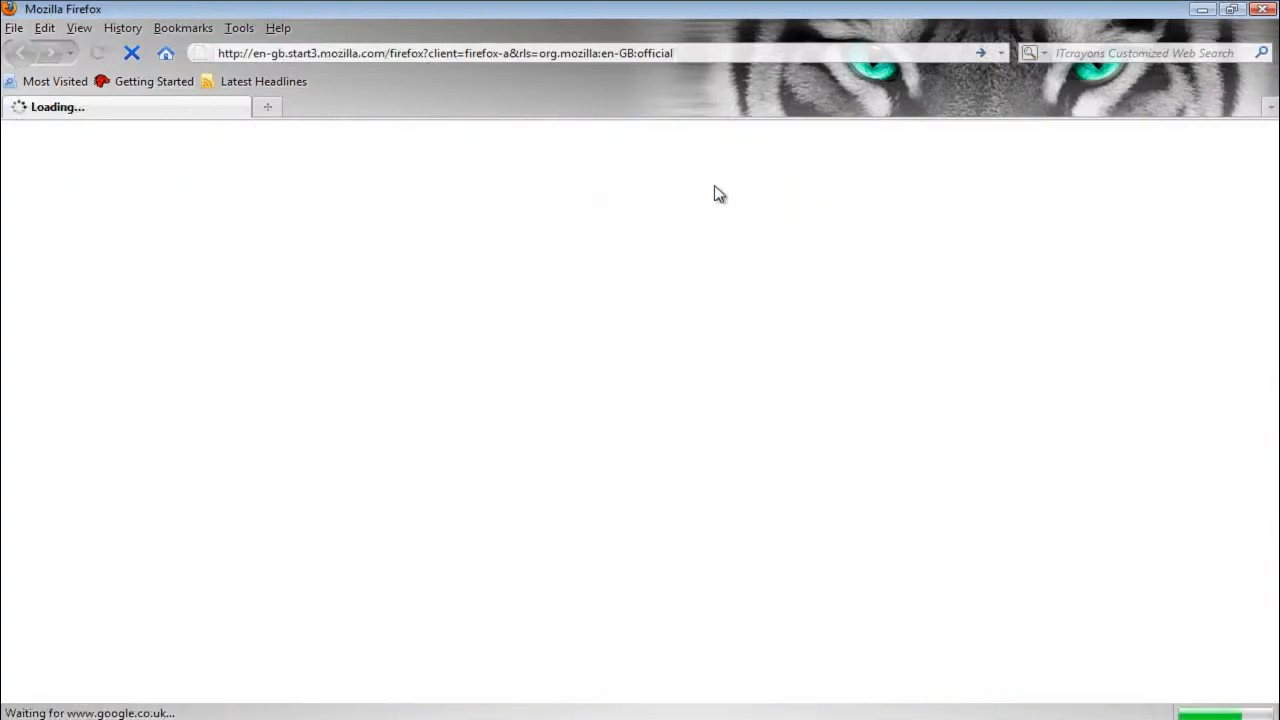
pyautogui.click(355, 52)
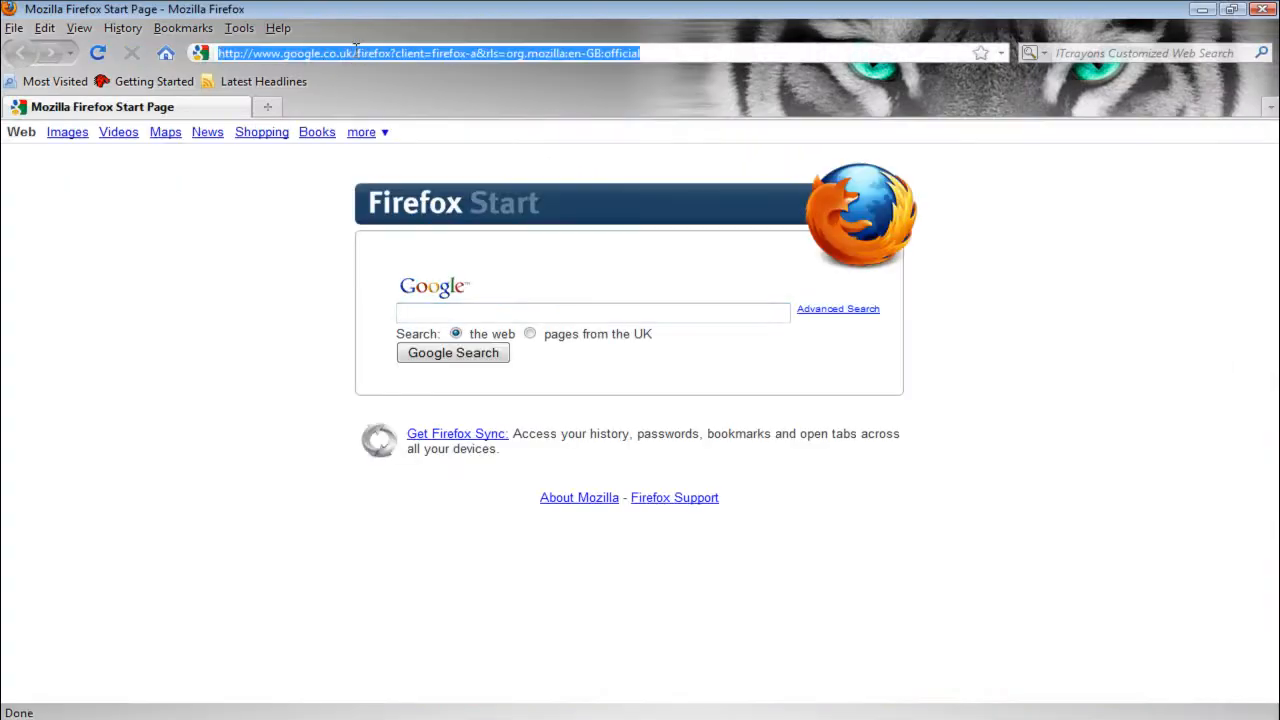
pyautogui.write('www')
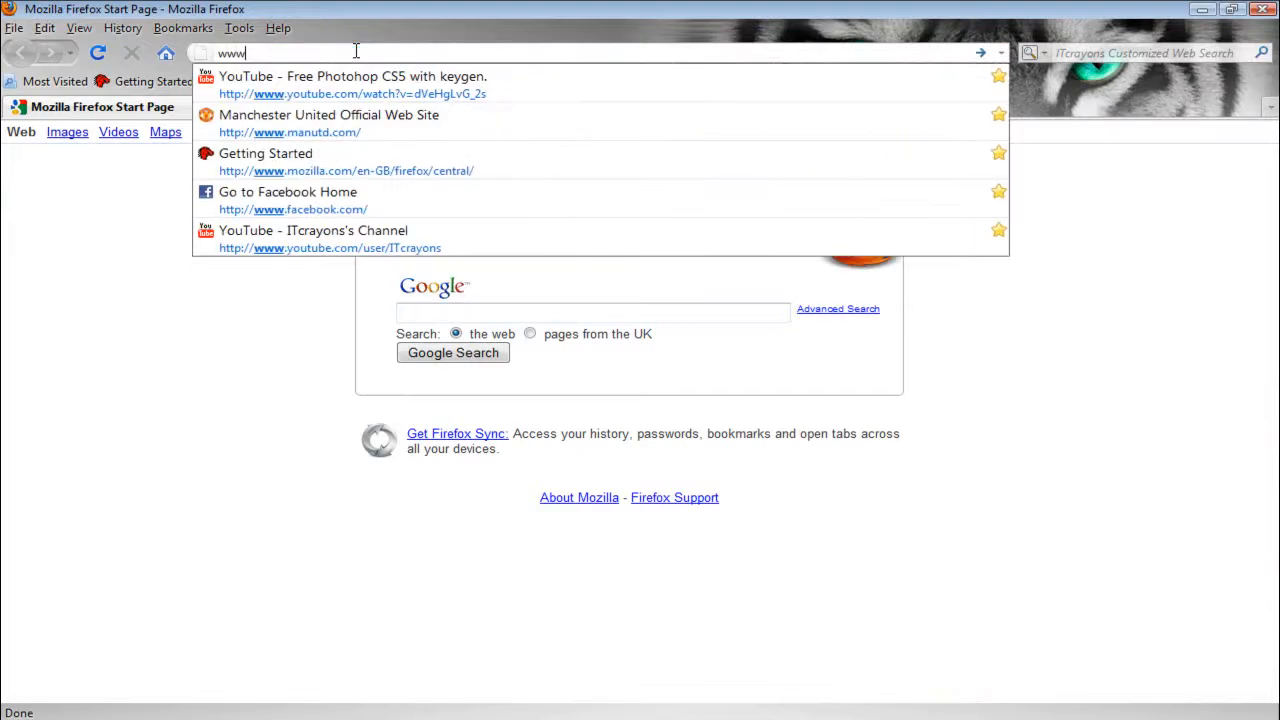
pyautogui.write('.camtasia.c')
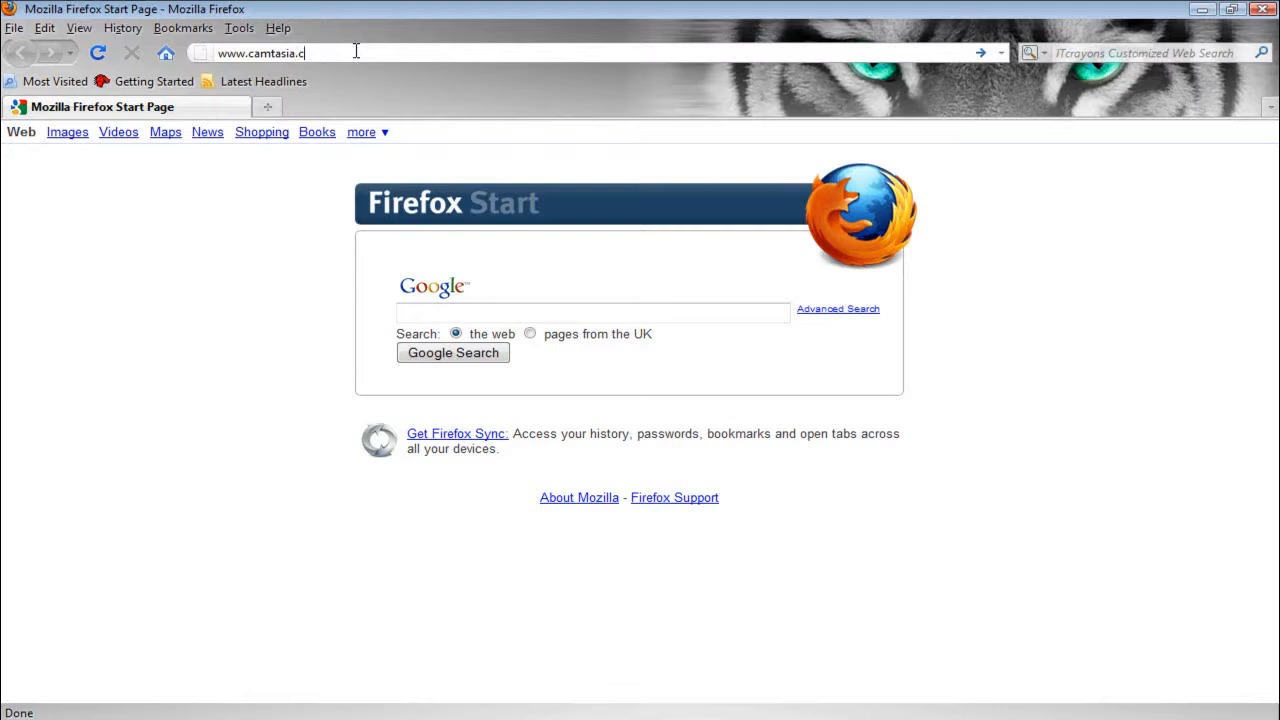
pyautogui.press('Return')
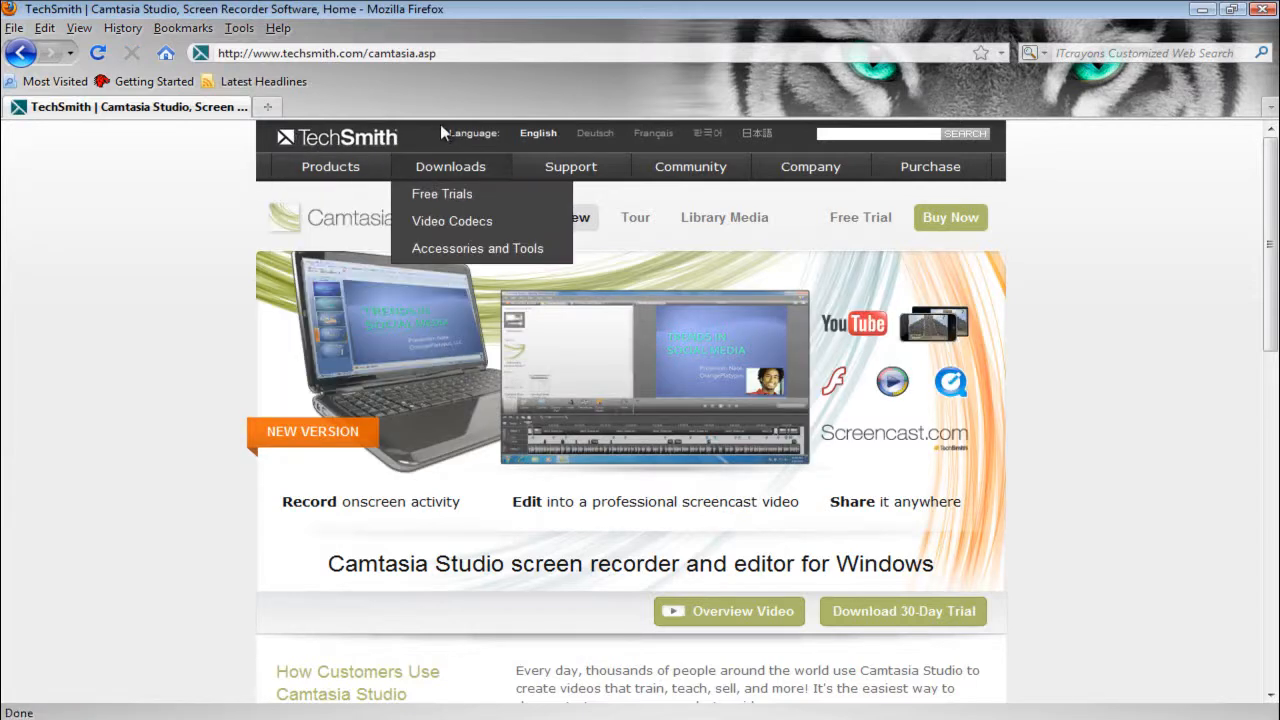
# - Go to TechSmith's free trials page and open the trial download for Camtasia Studio, the Windows screen recorder
pyautogui.moveTo(455, 172)
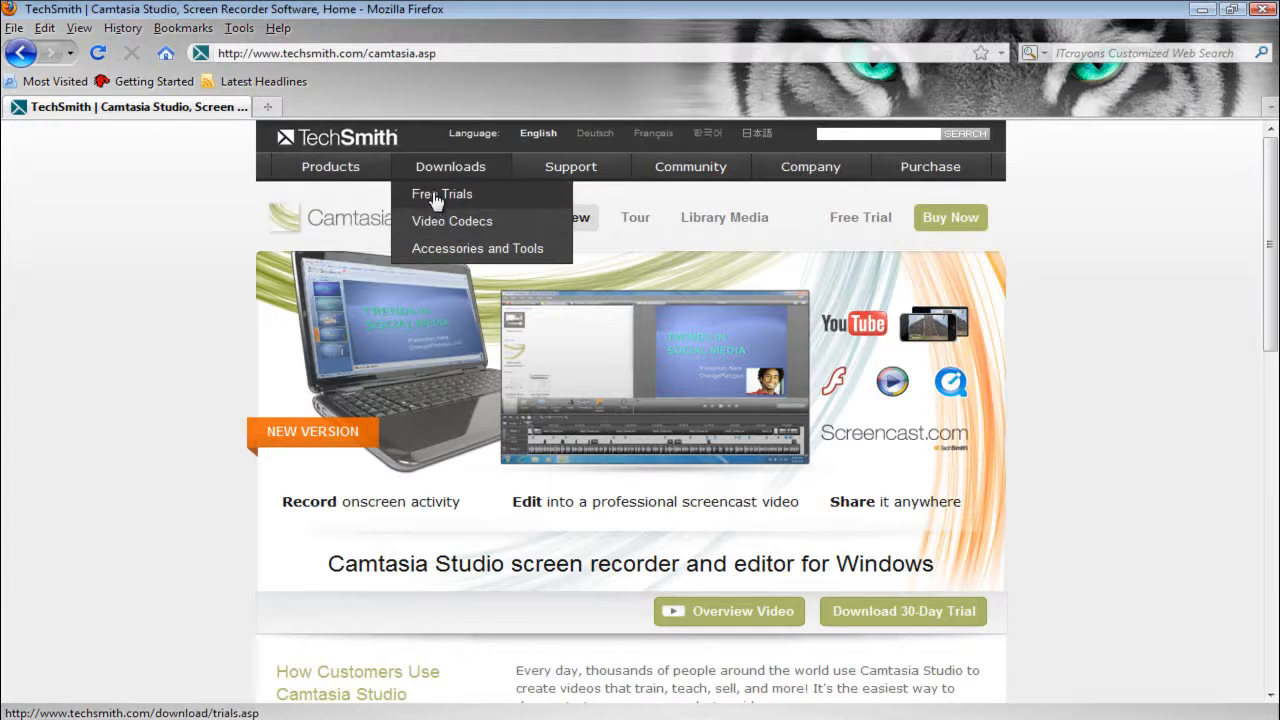
pyautogui.click(437, 198)
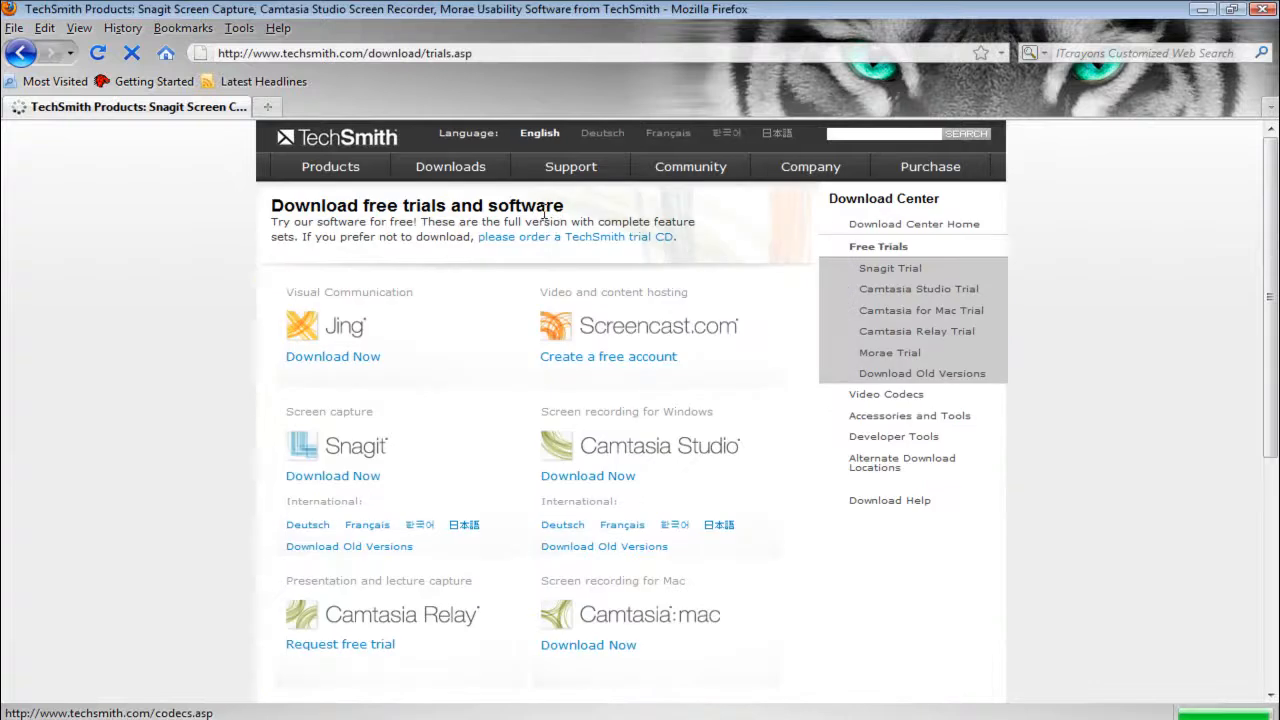
pyautogui.scroll(-2, 561, 313)
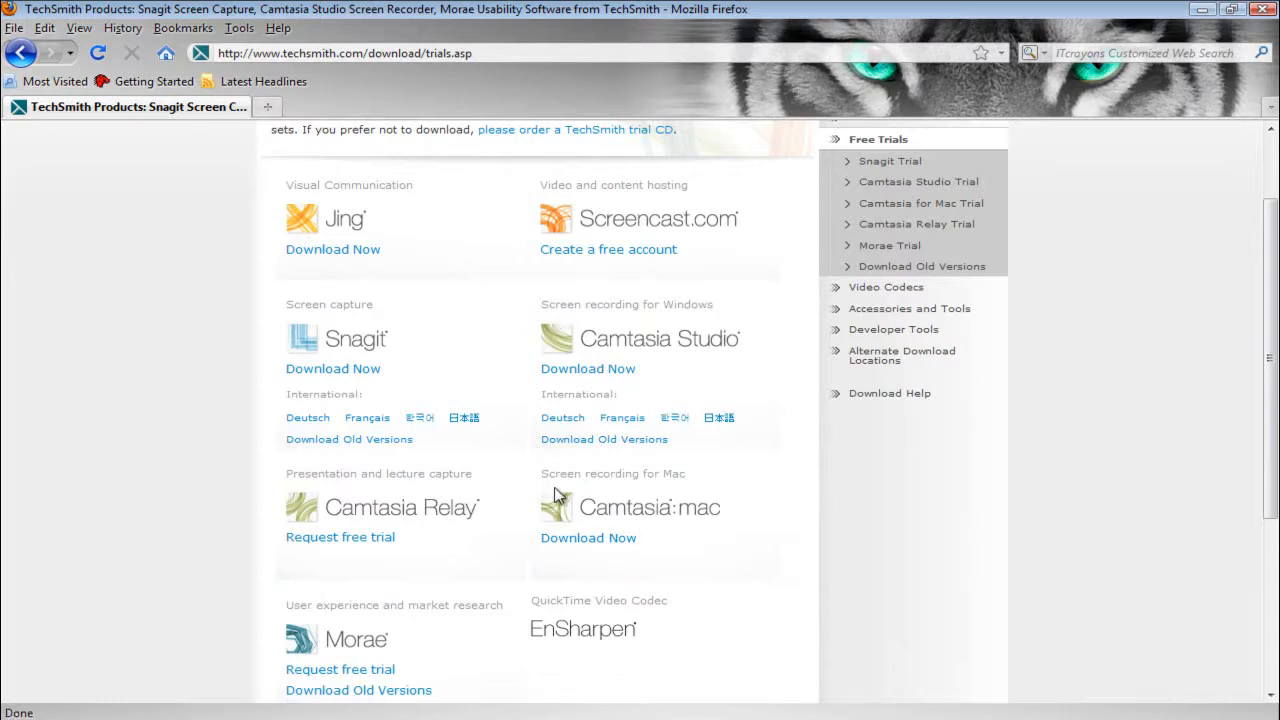
pyautogui.moveTo(538, 475); pyautogui.dragTo(706, 486)
pyautogui.click(706, 486)
pyautogui.click(592, 376)
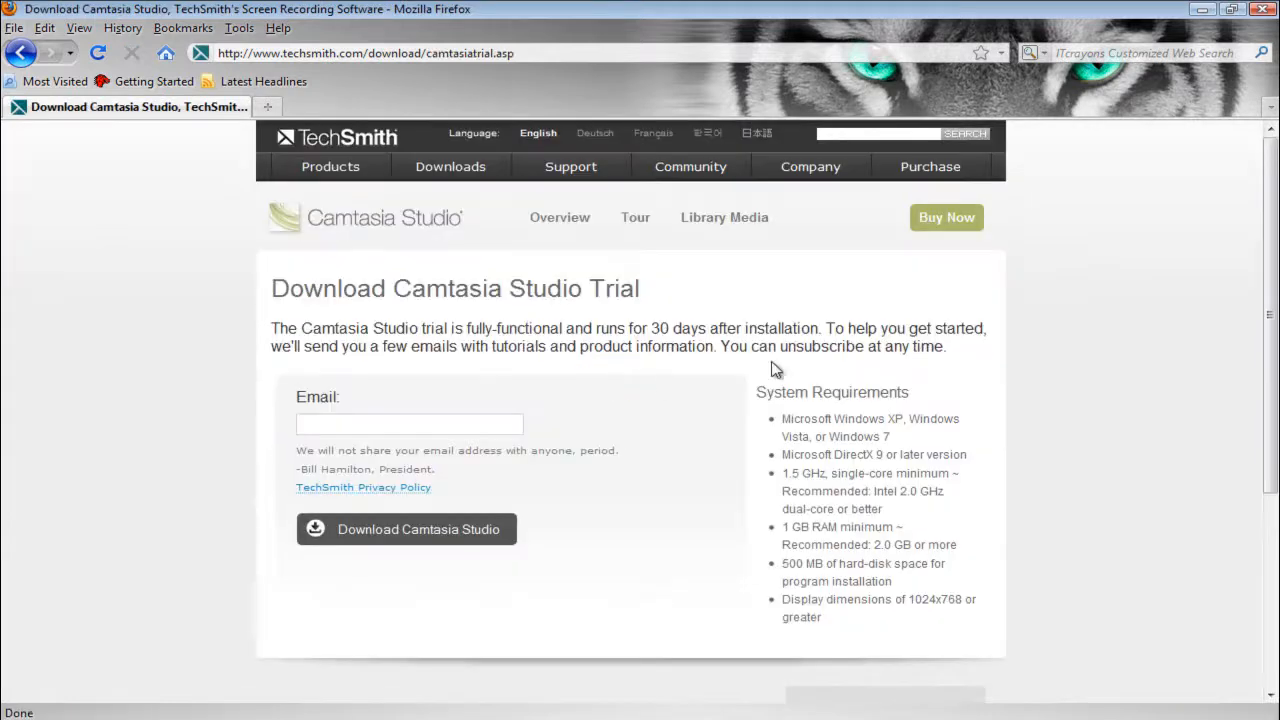
# - Request the Camtasia Studio trial with an e-mail address and dismiss the save prompt for camtasia.msi
pyautogui.click(459, 418)
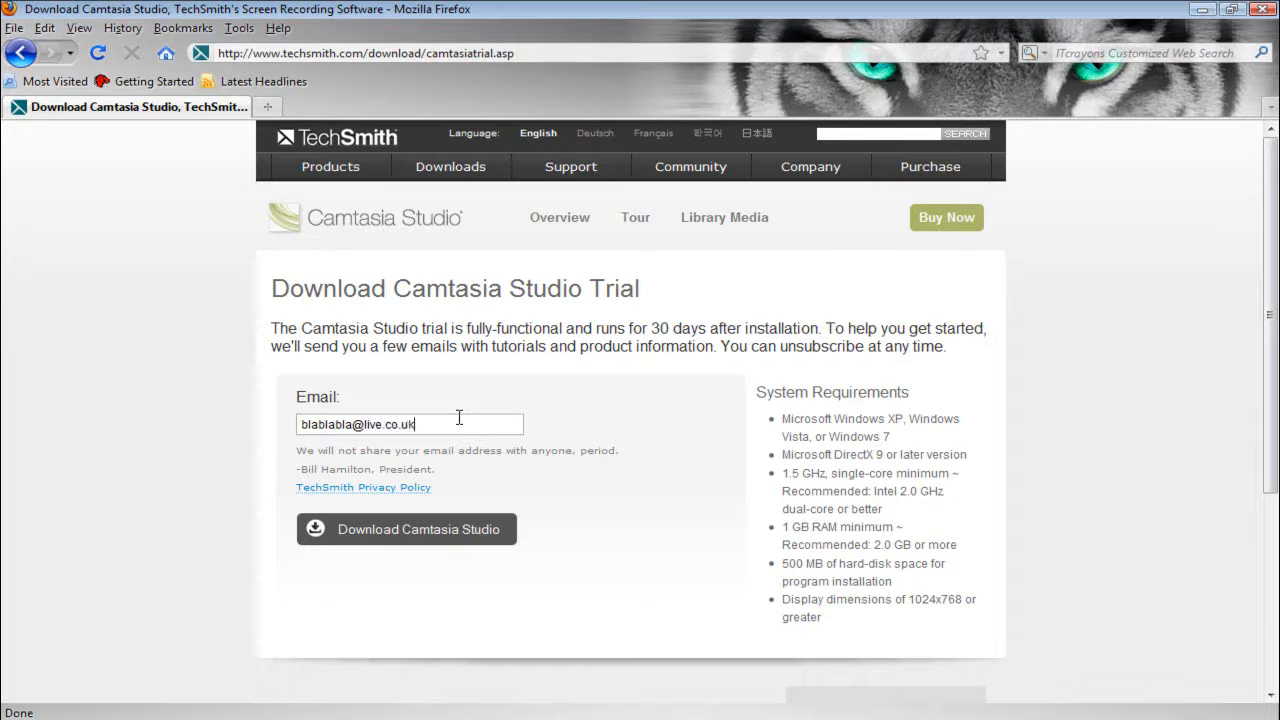
pyautogui.moveTo(474, 428); pyautogui.dragTo(320, 428)
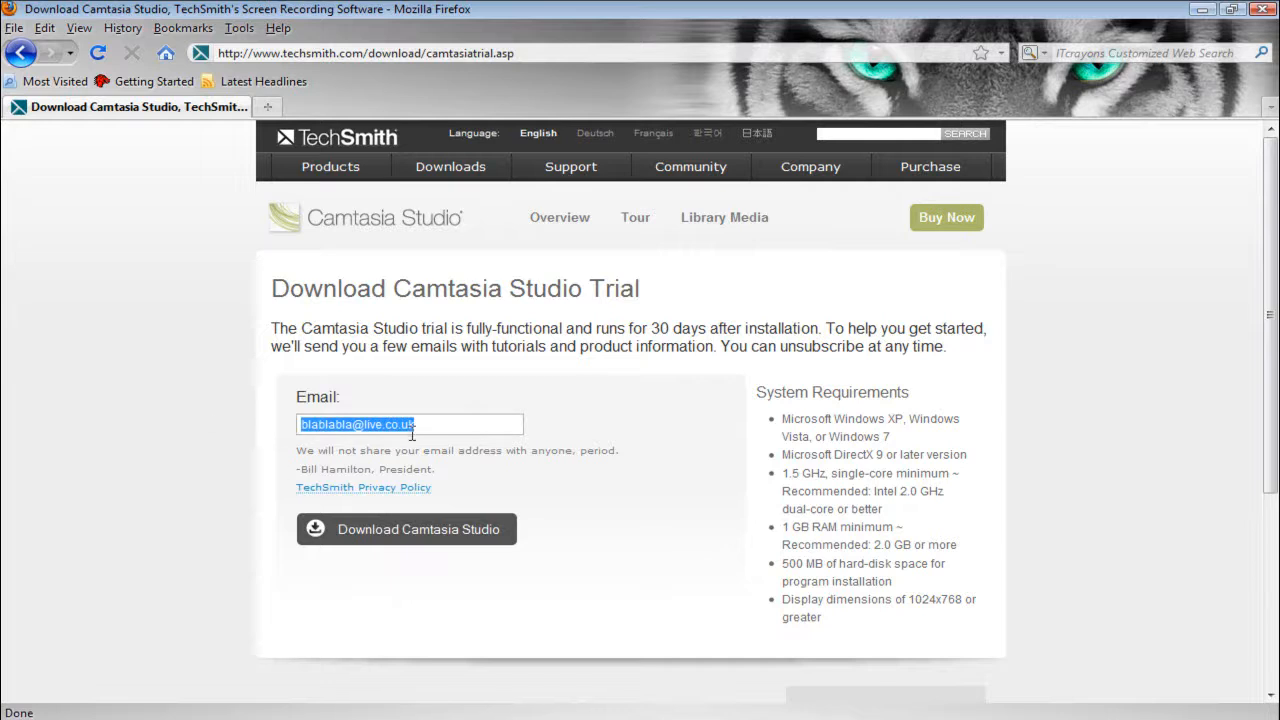
pyautogui.click(372, 530)
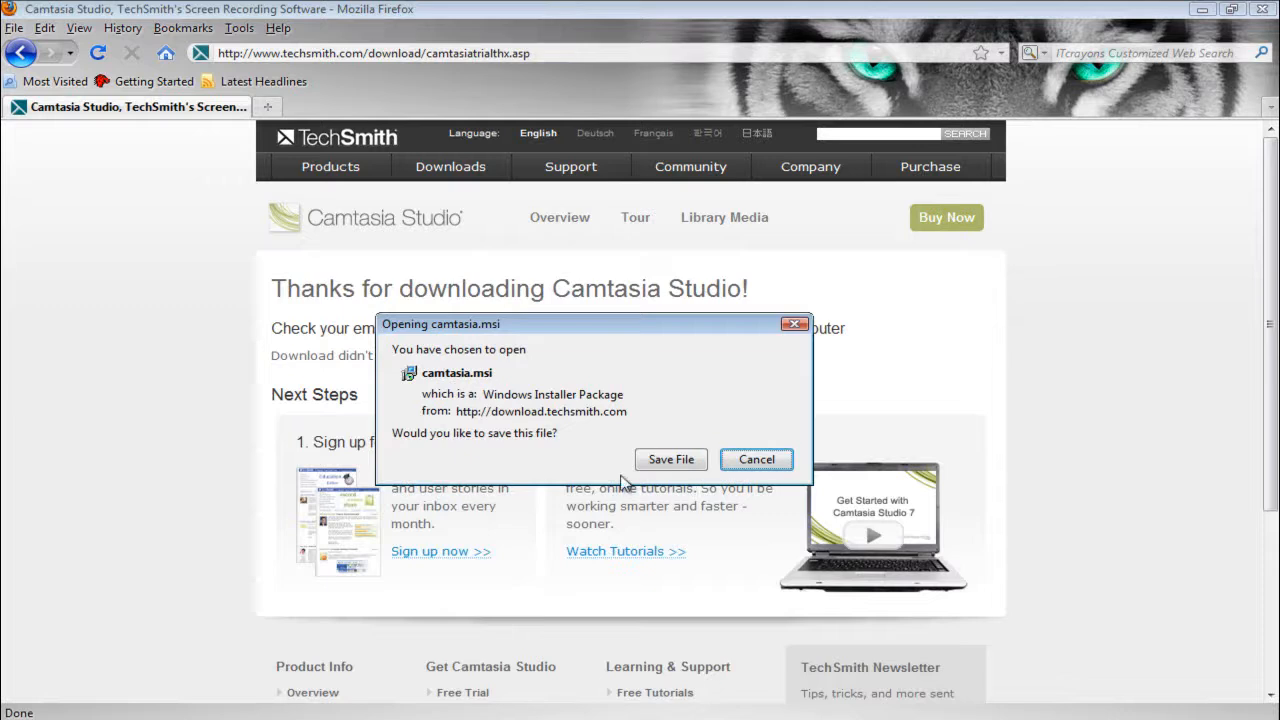
pyautogui.click(795, 323)
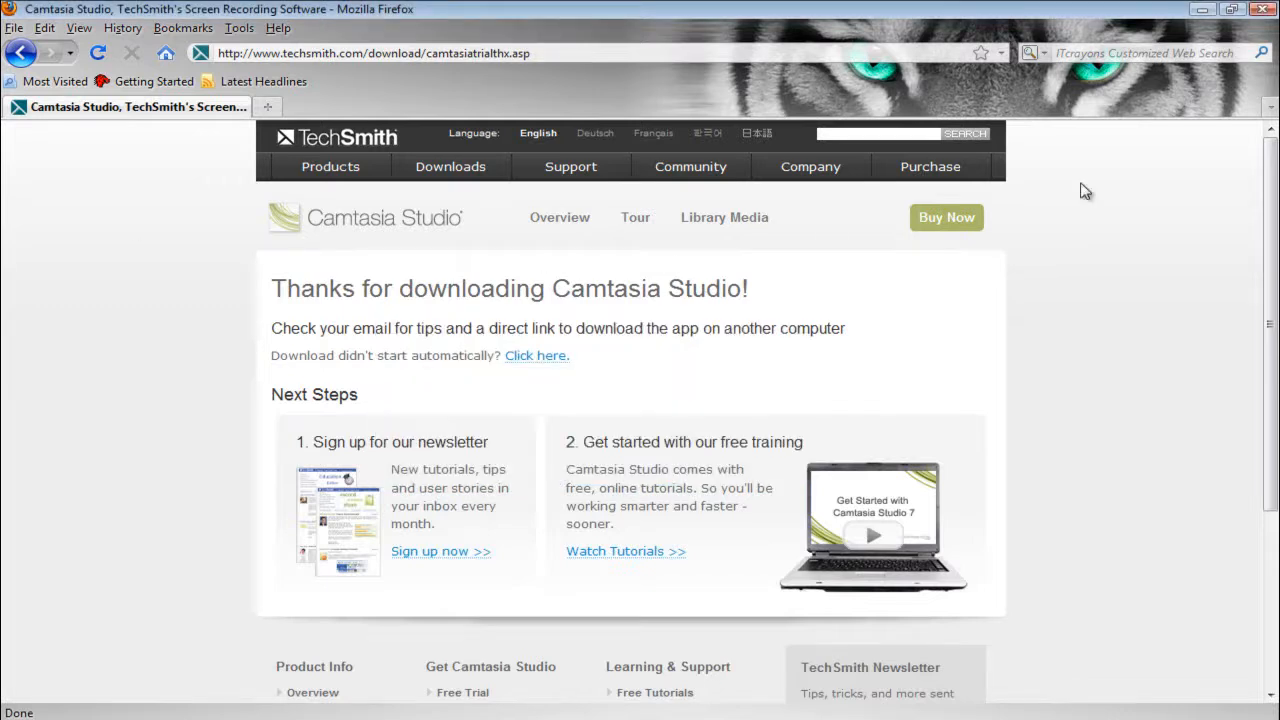
# - Close the browser and launch Camtasia Studio from the desktop, dismissing the antivirus notification
pyautogui.click(1264, 9)
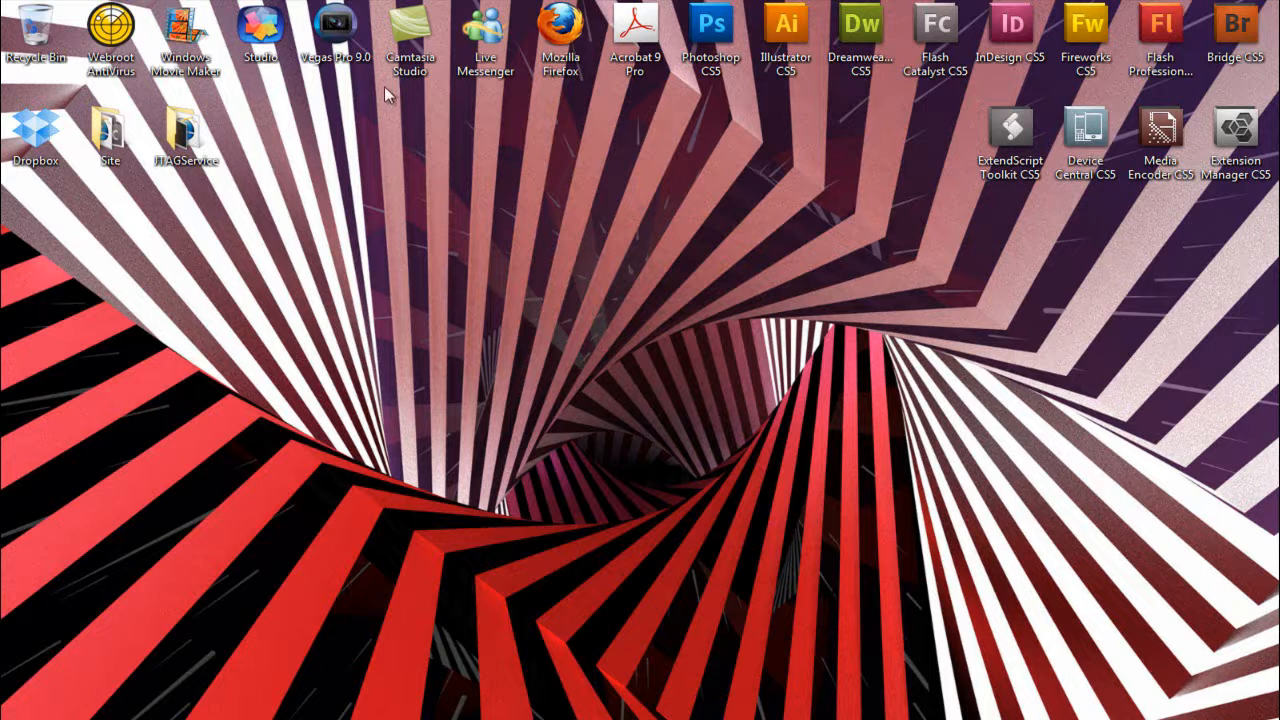
pyautogui.doubleClick(430, 78)
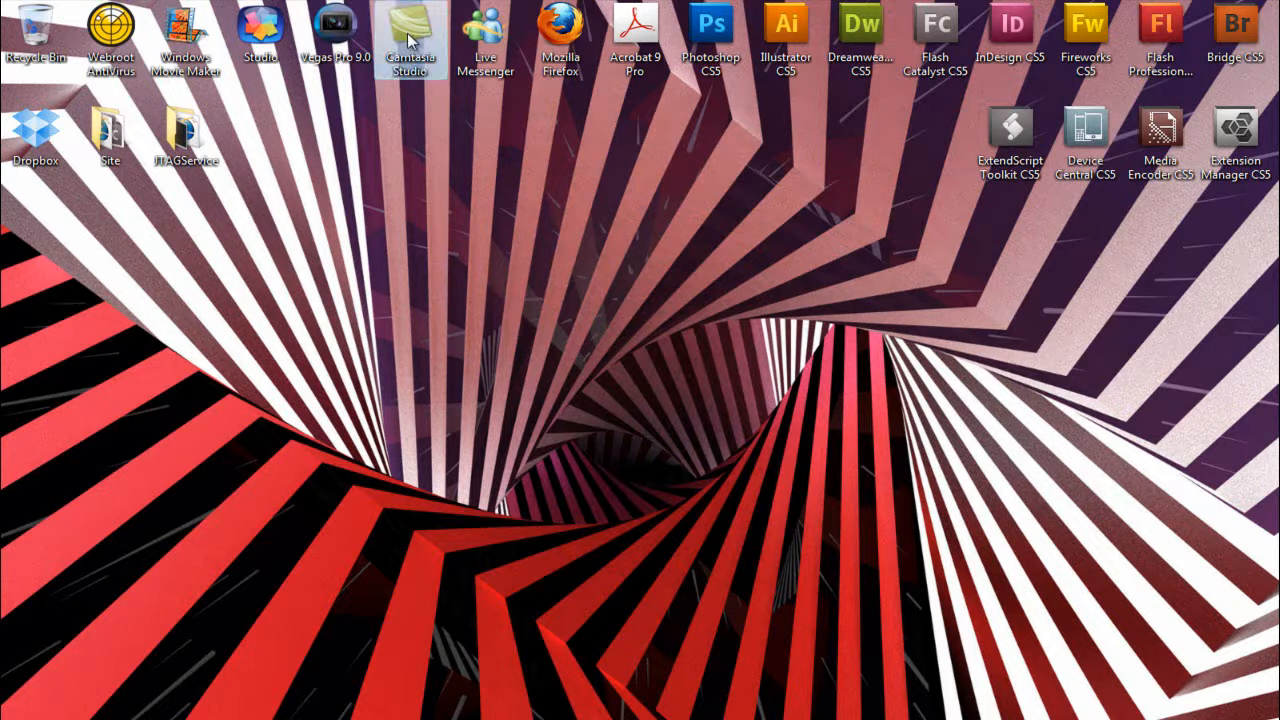
pyautogui.moveTo(427, 130); pyautogui.dragTo(427, 134)
pyautogui.moveTo(482, 202); pyautogui.dragTo(398, 120)
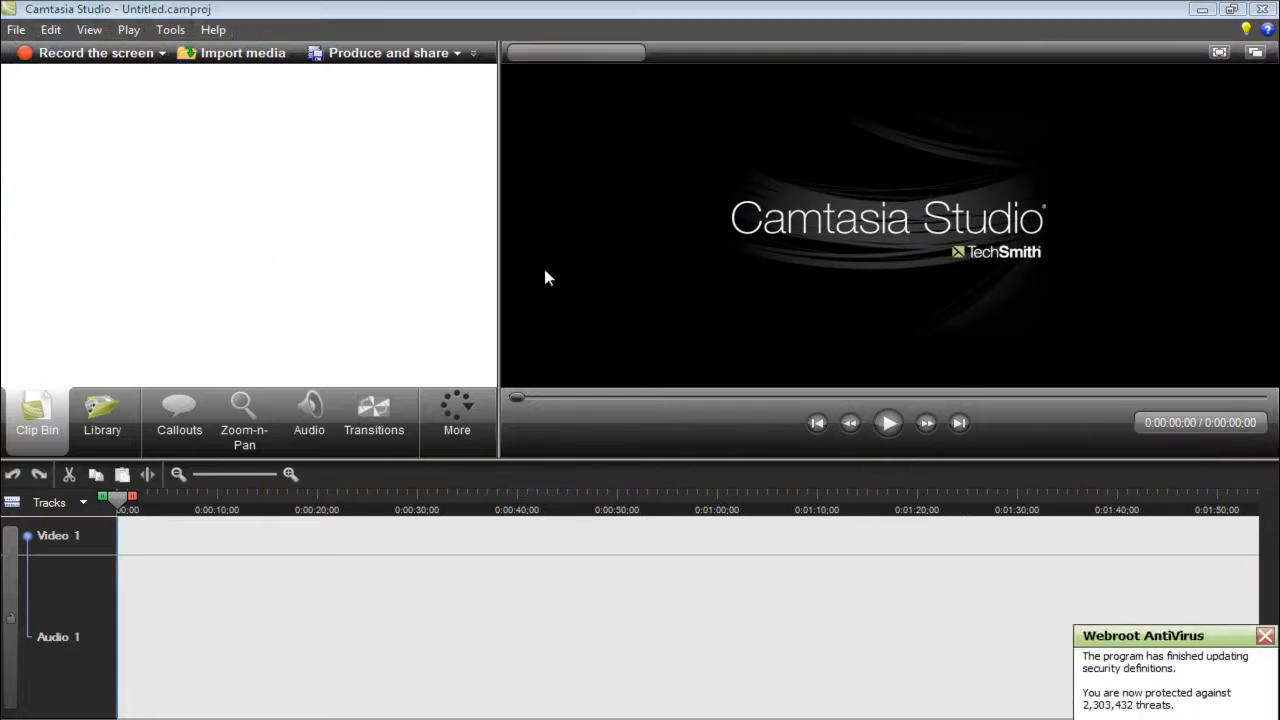
pyautogui.click(1265, 636)
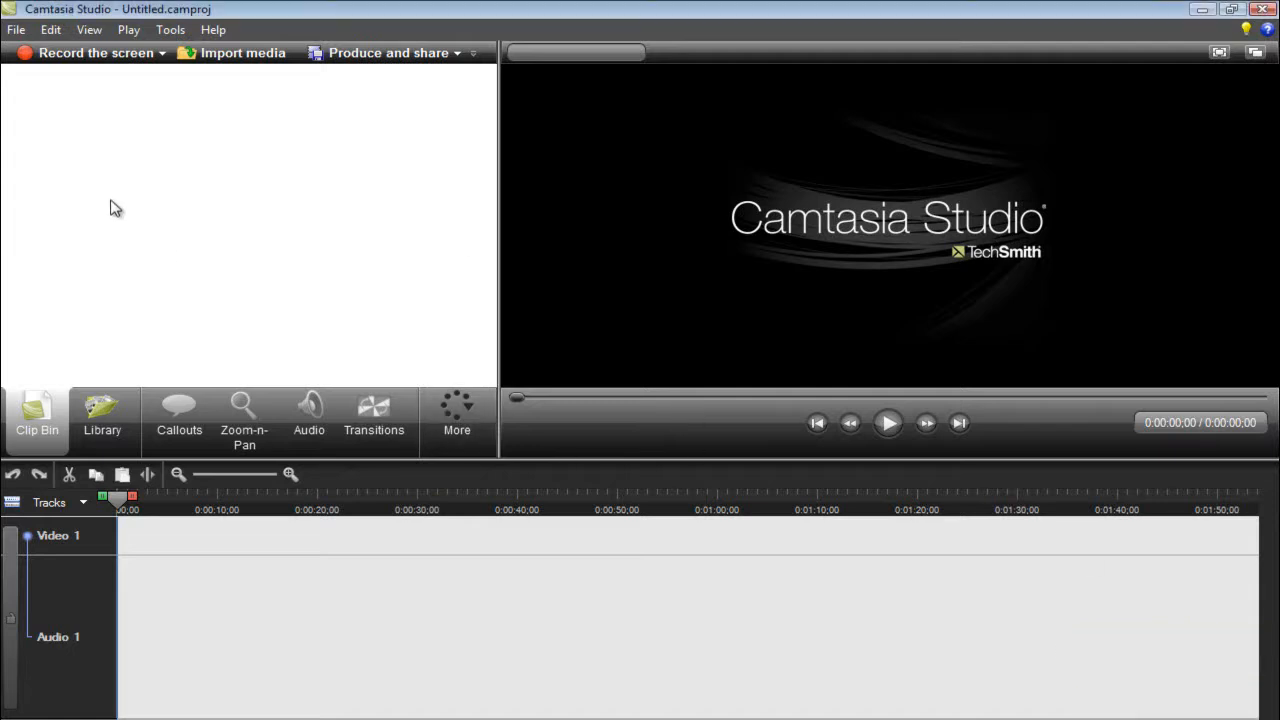
# - Check which recording options are available for the screen and PowerPoint
pyautogui.click(161, 54)
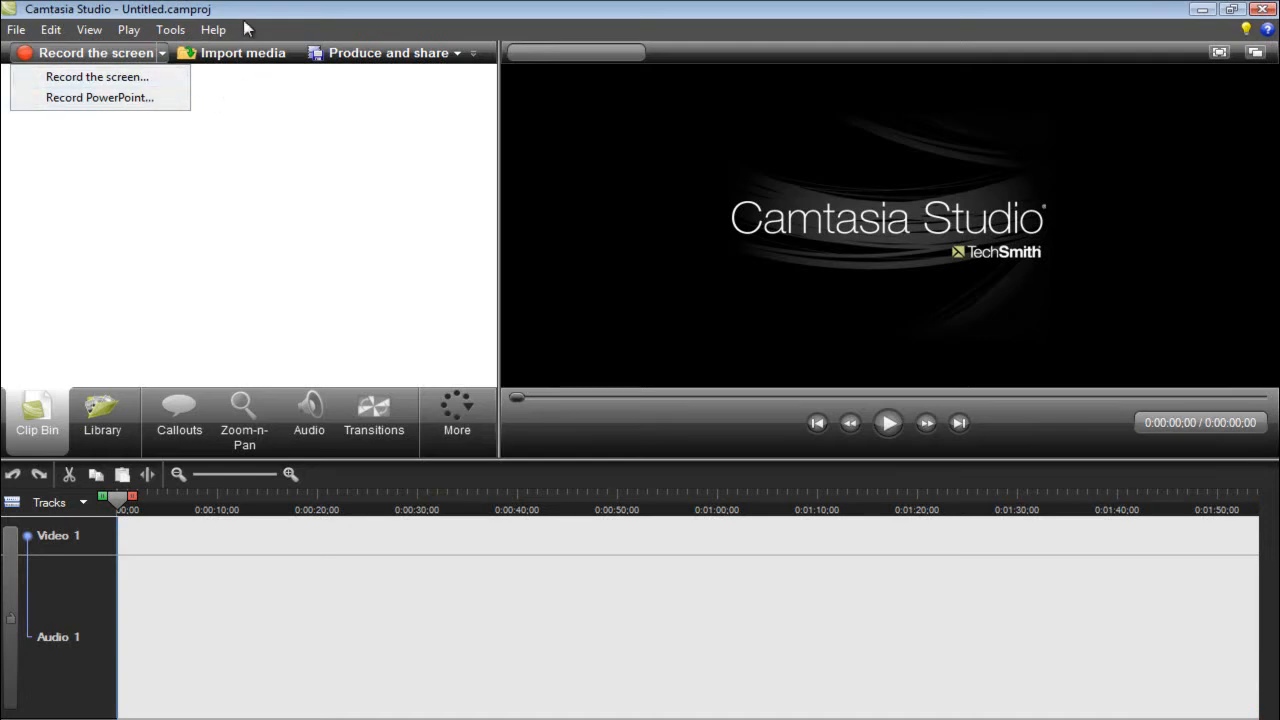
pyautogui.click(286, 20)
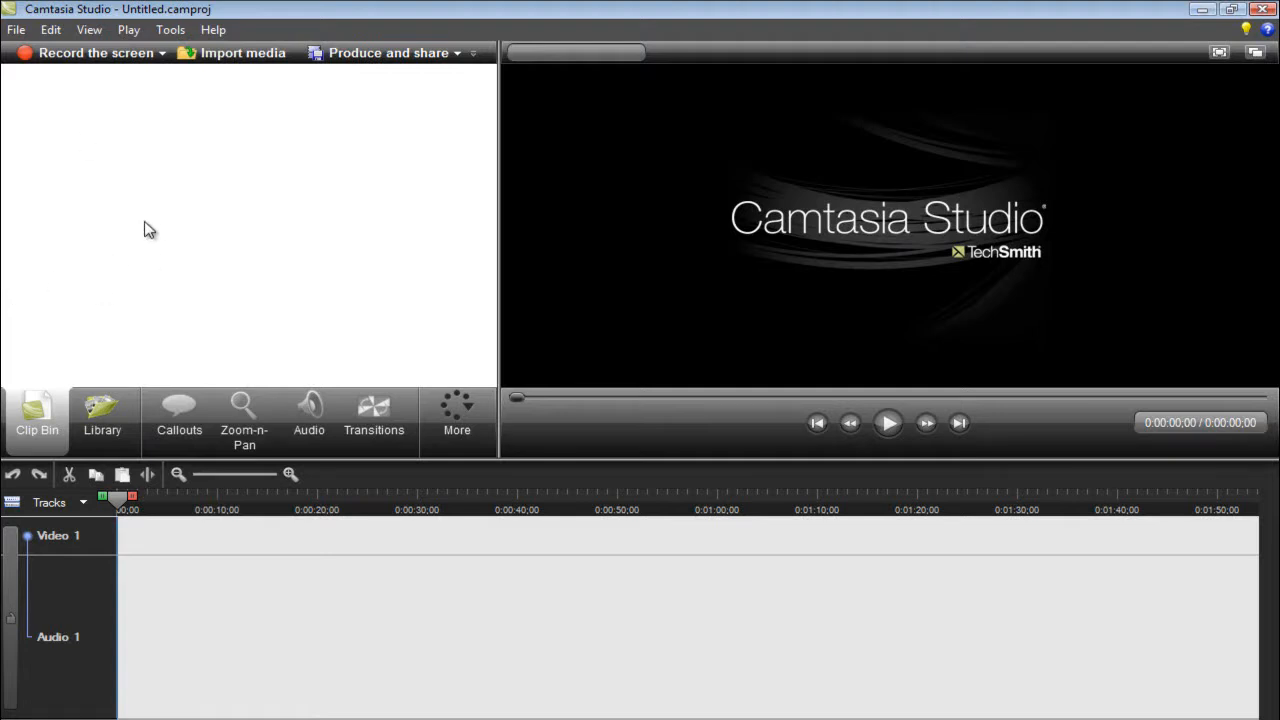
# - Start a media import and browse the Computer and Recent Places locations for the video
pyautogui.click(232, 53)
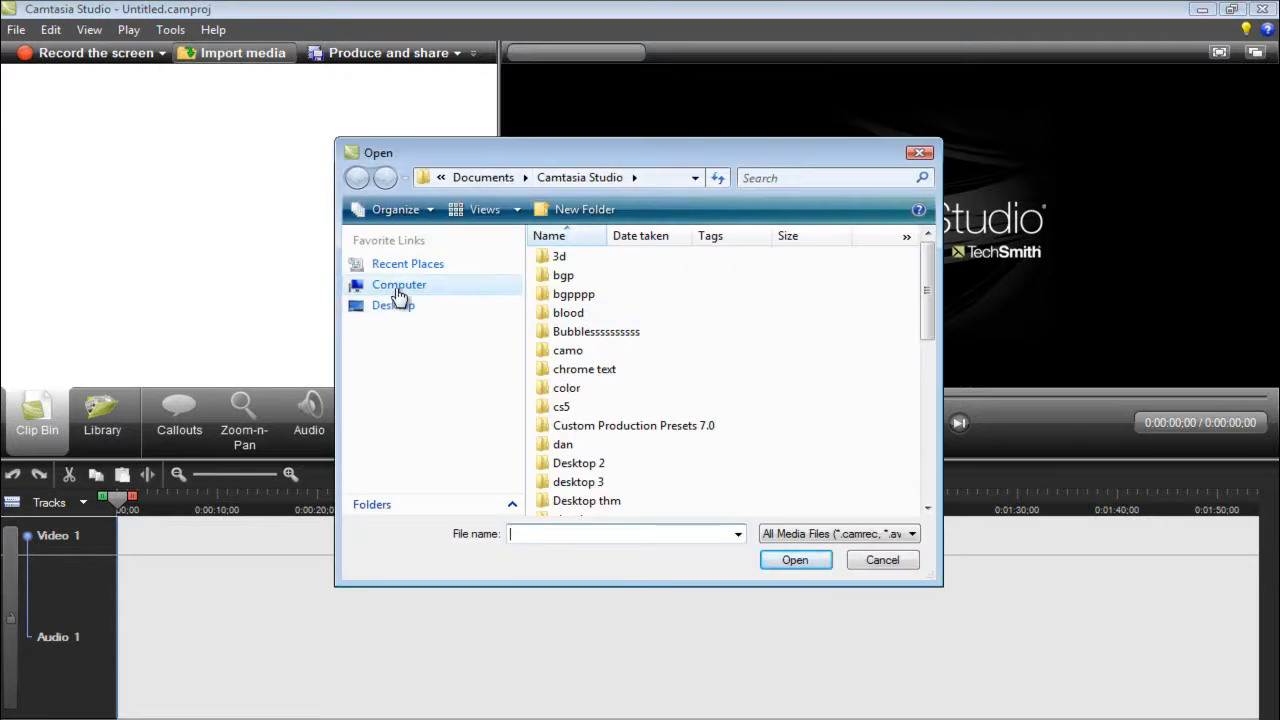
pyautogui.click(525, 178)
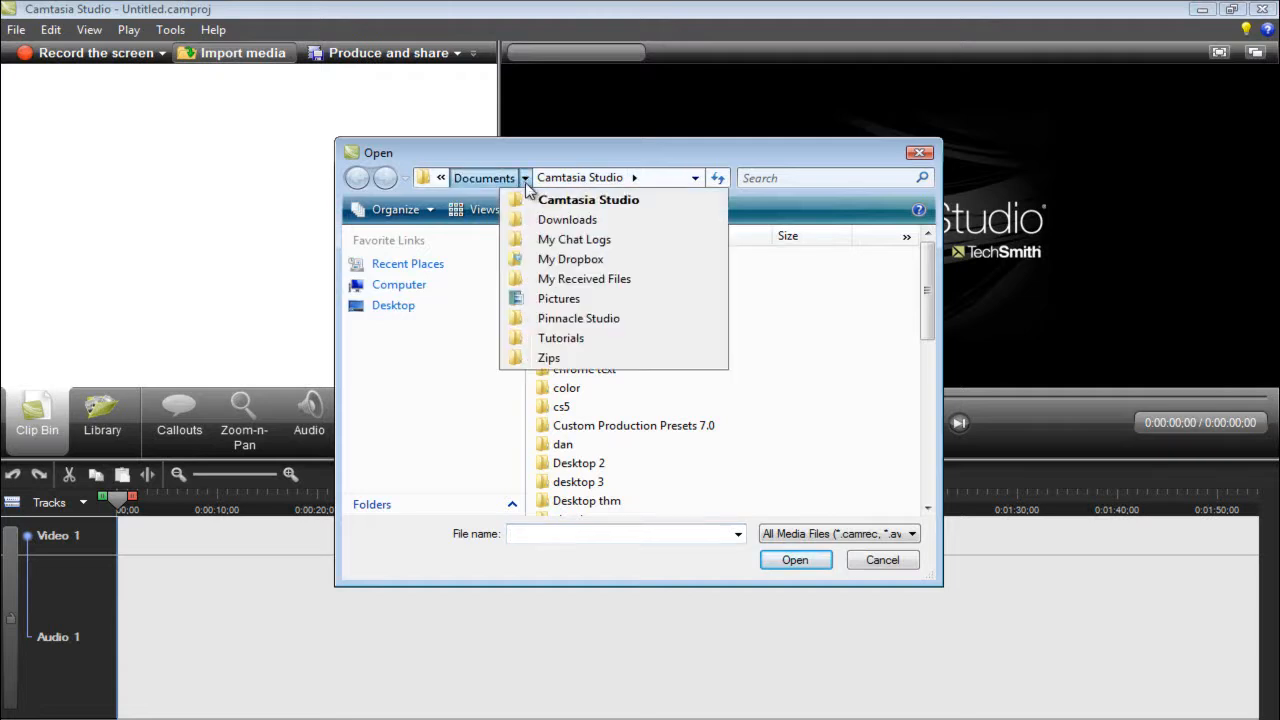
pyautogui.moveTo(440, 180)
pyautogui.click(372, 304)
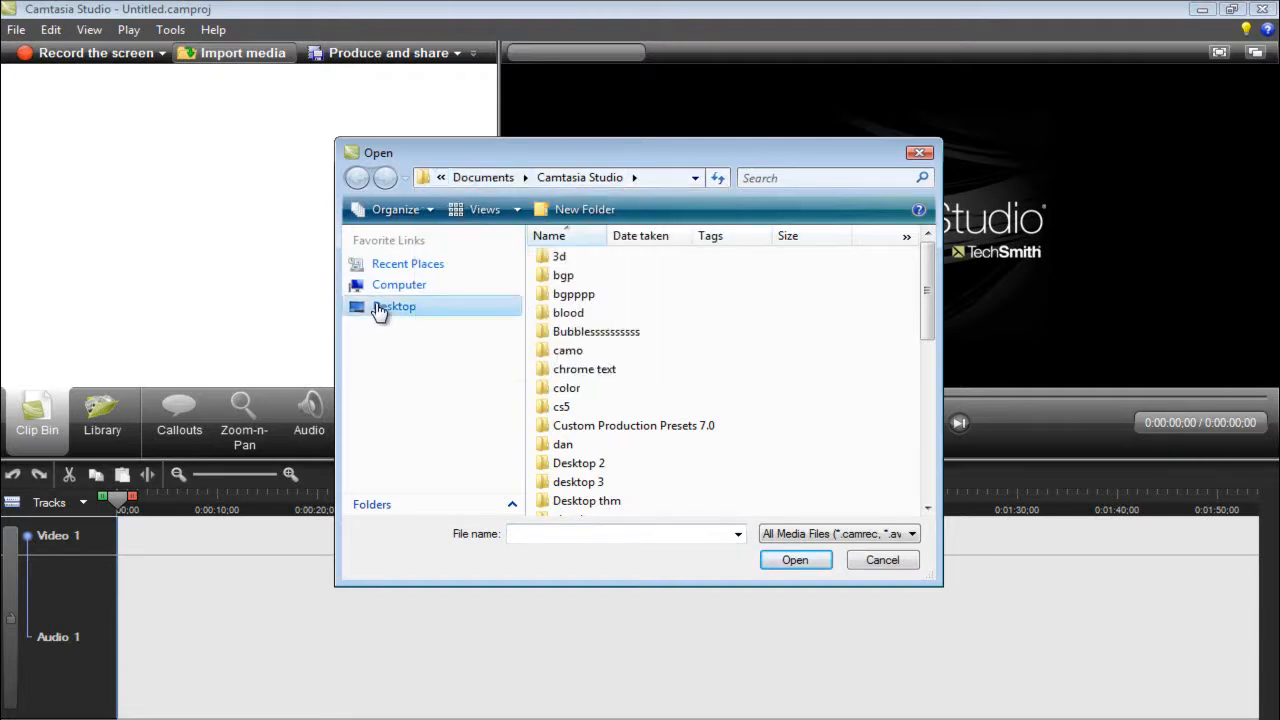
pyautogui.click(395, 286)
pyautogui.doubleClick(614, 283)
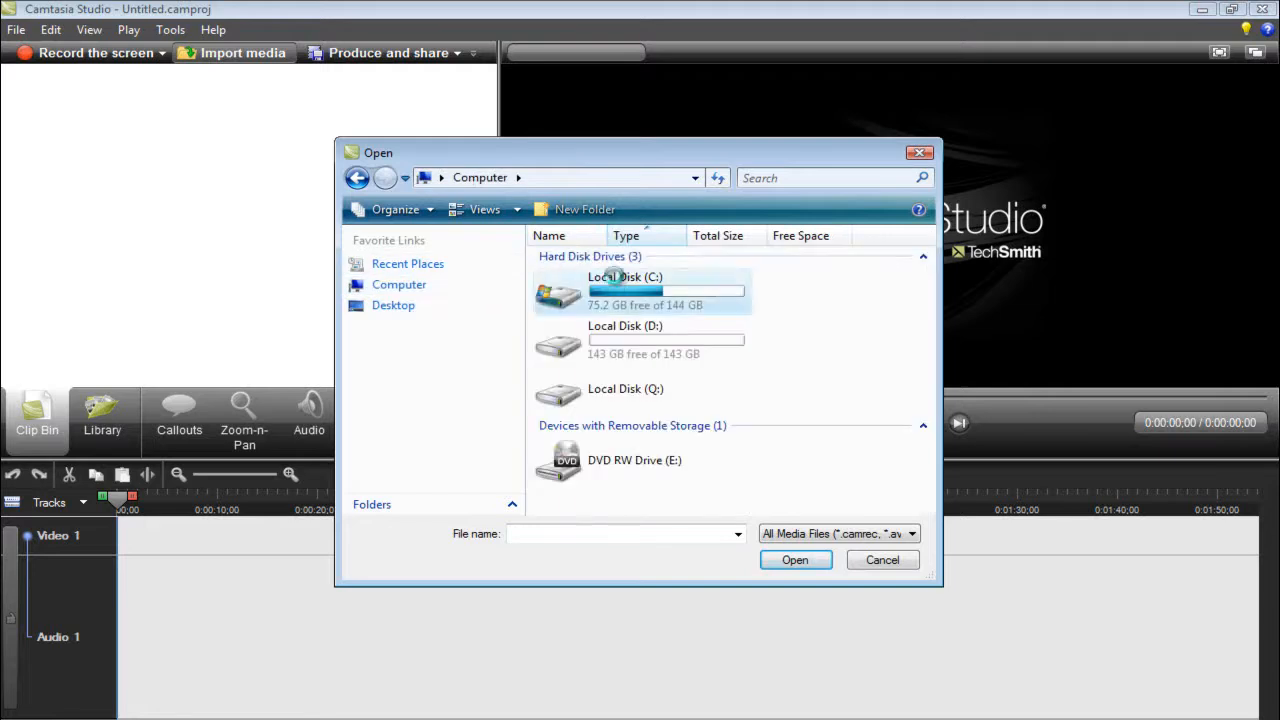
pyautogui.click(410, 268)
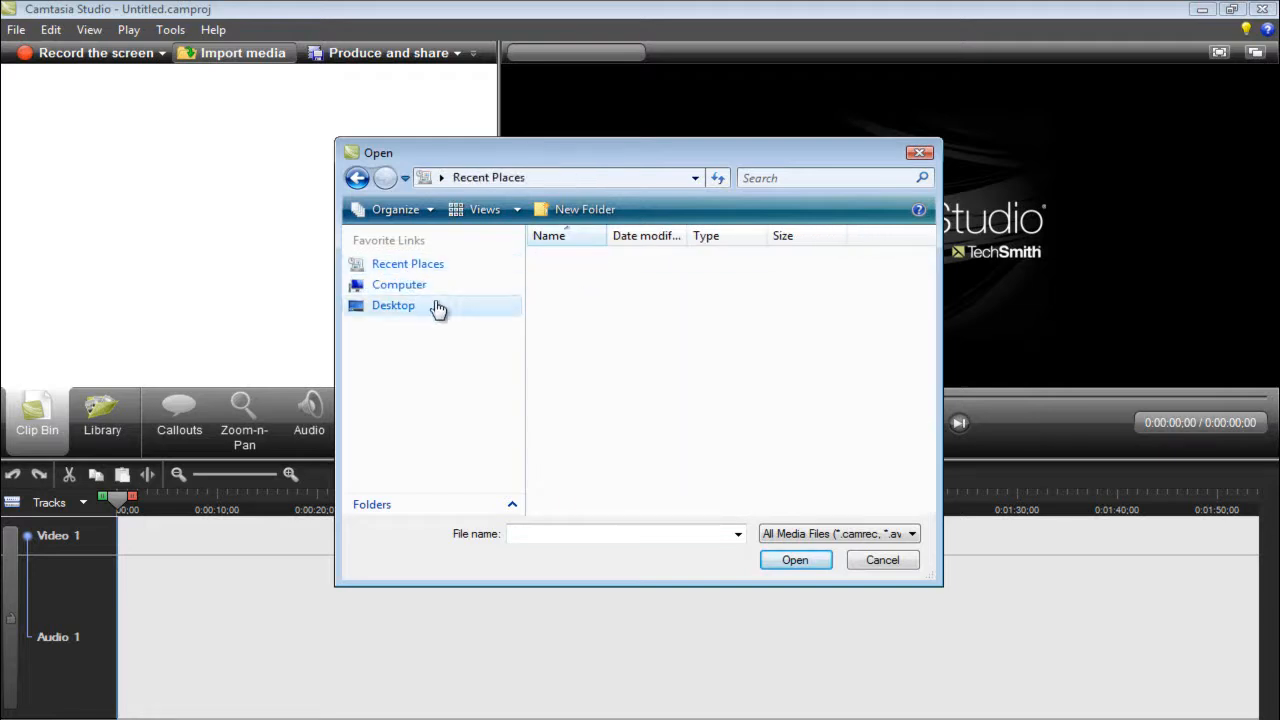
# - Browse through the user's Documents and Camtasia Studio folders to the Logo Design folder
pyautogui.scroll(-3, 689, 363)
pyautogui.doubleClick(566, 360)
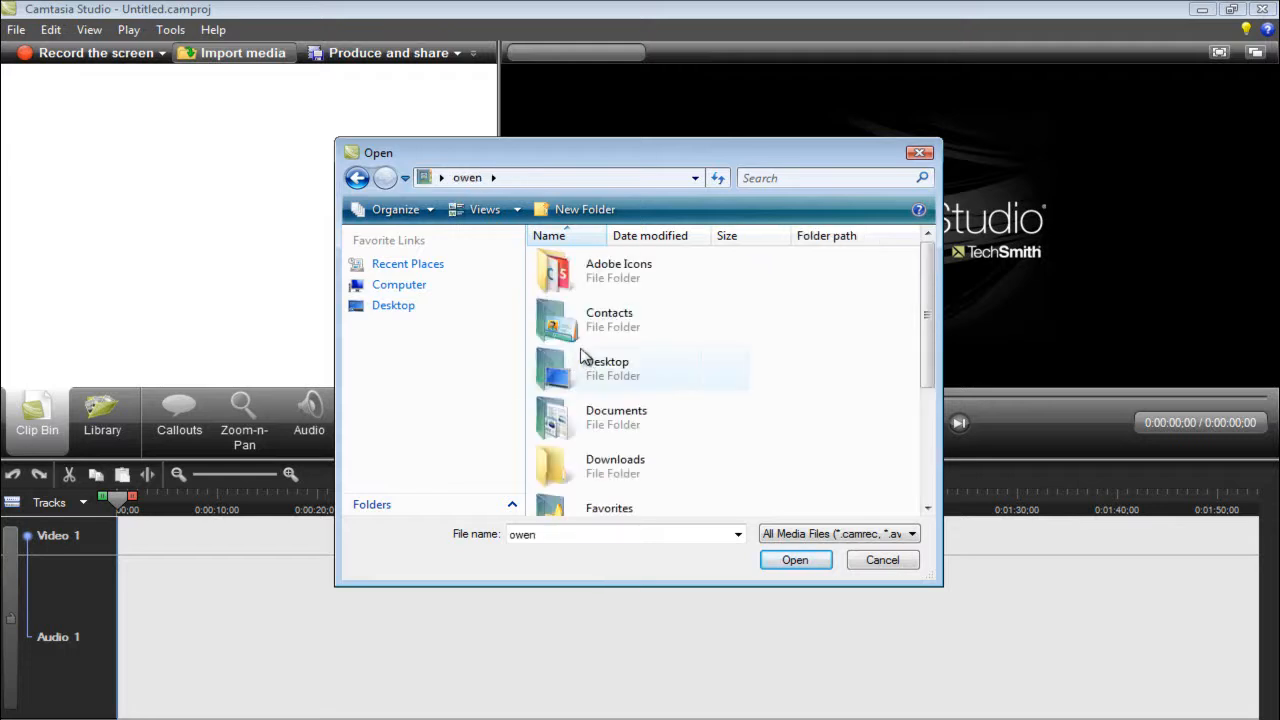
pyautogui.doubleClick(571, 410)
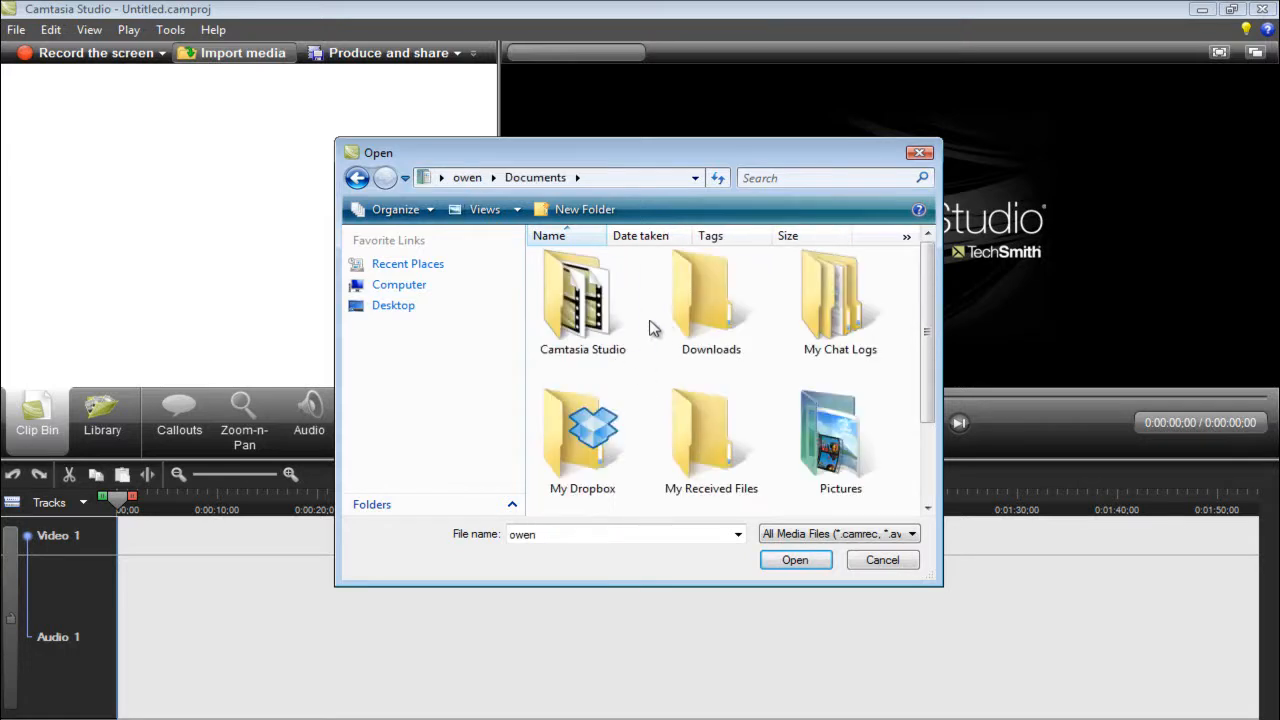
pyautogui.doubleClick(582, 324)
pyautogui.scroll(-5, 580, 325)
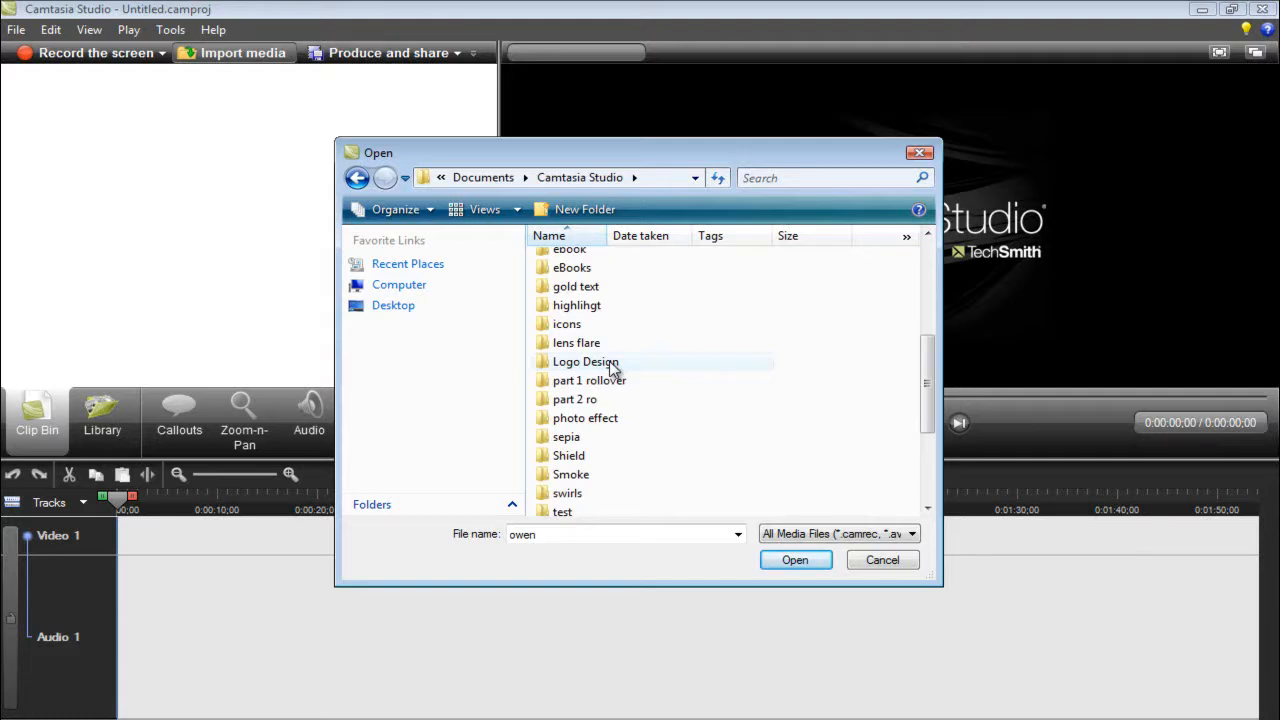
pyautogui.doubleClick(612, 364)
pyautogui.moveTo(675, 346); pyautogui.dragTo(540, 264)
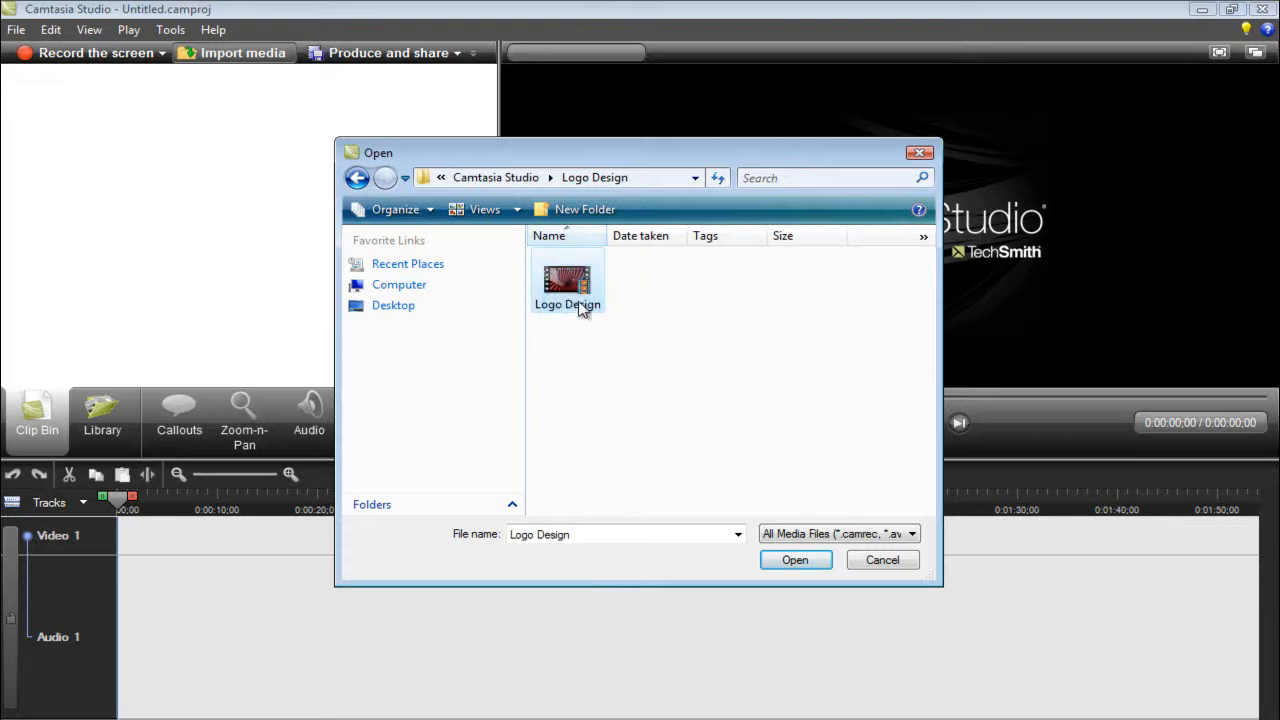
# - Examine the file type and size in the Logo Design video's properties
pyautogui.rightClick(567, 288)
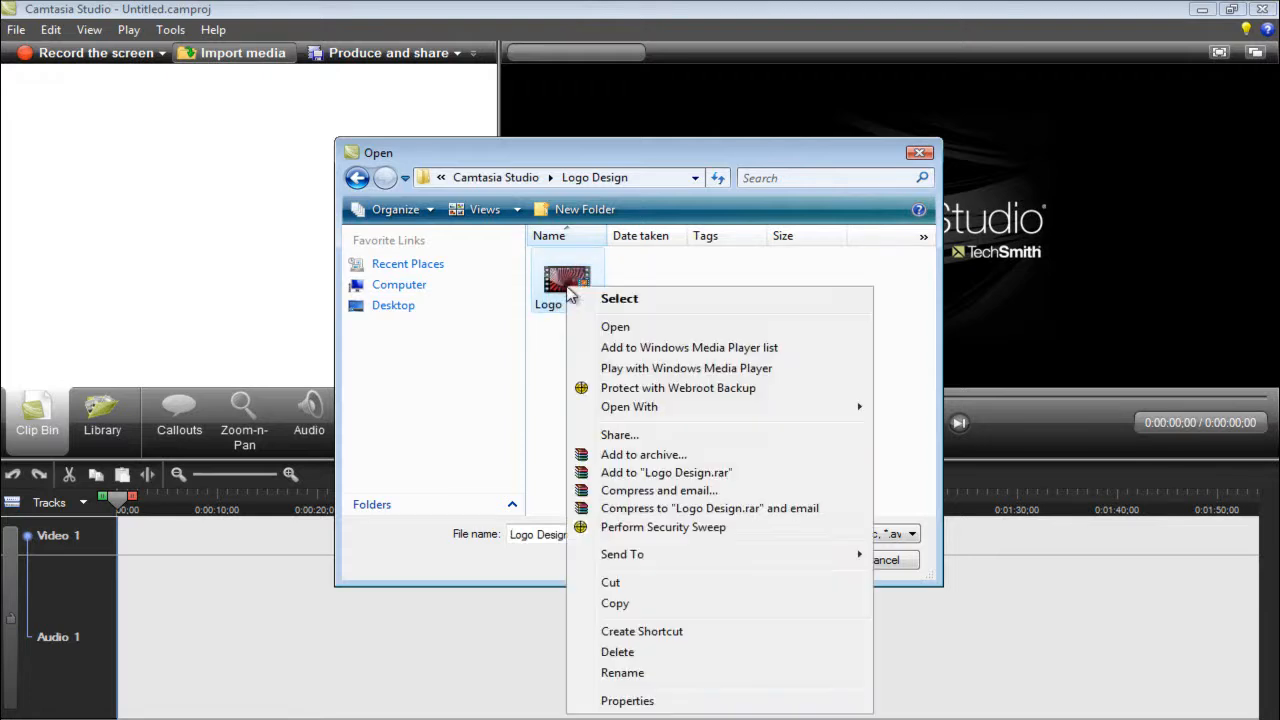
pyautogui.click(630, 700)
pyautogui.moveTo(746, 364)
pyautogui.mouseDown()
pyautogui.moveTo(717, 366)
pyautogui.moveTo(731, 364)
pyautogui.mouseUp()
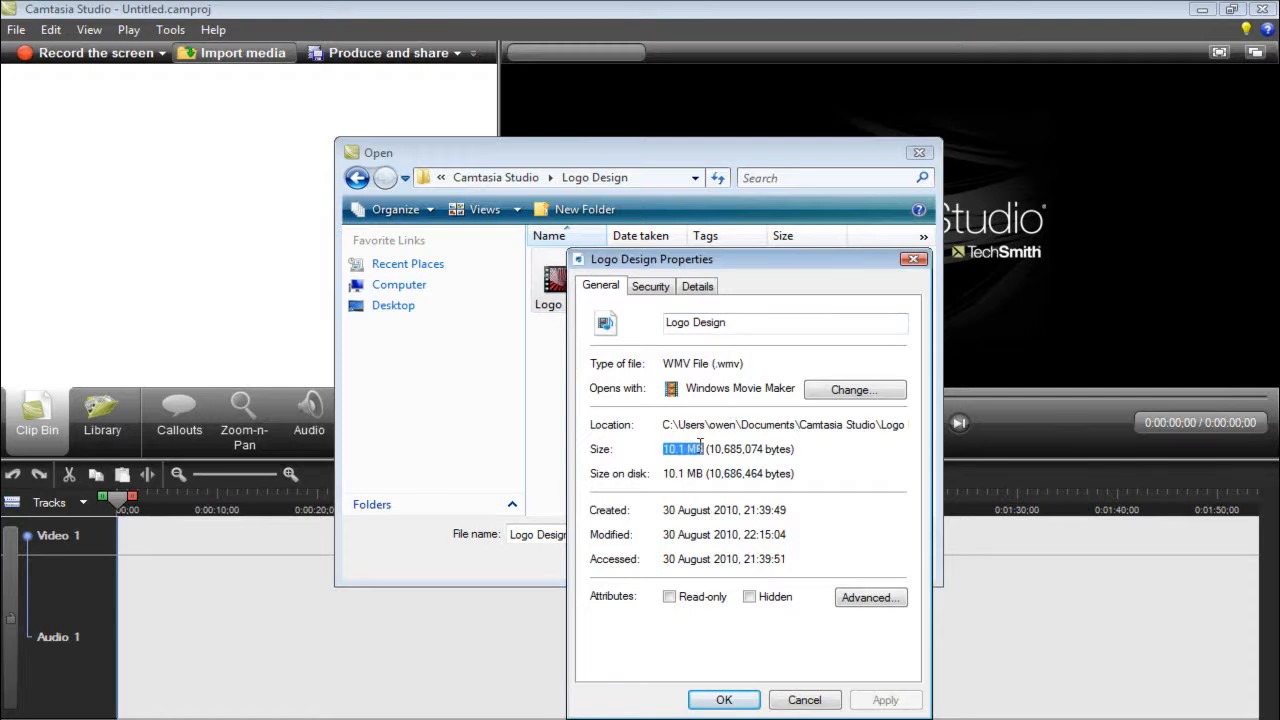
pyautogui.click(913, 259)
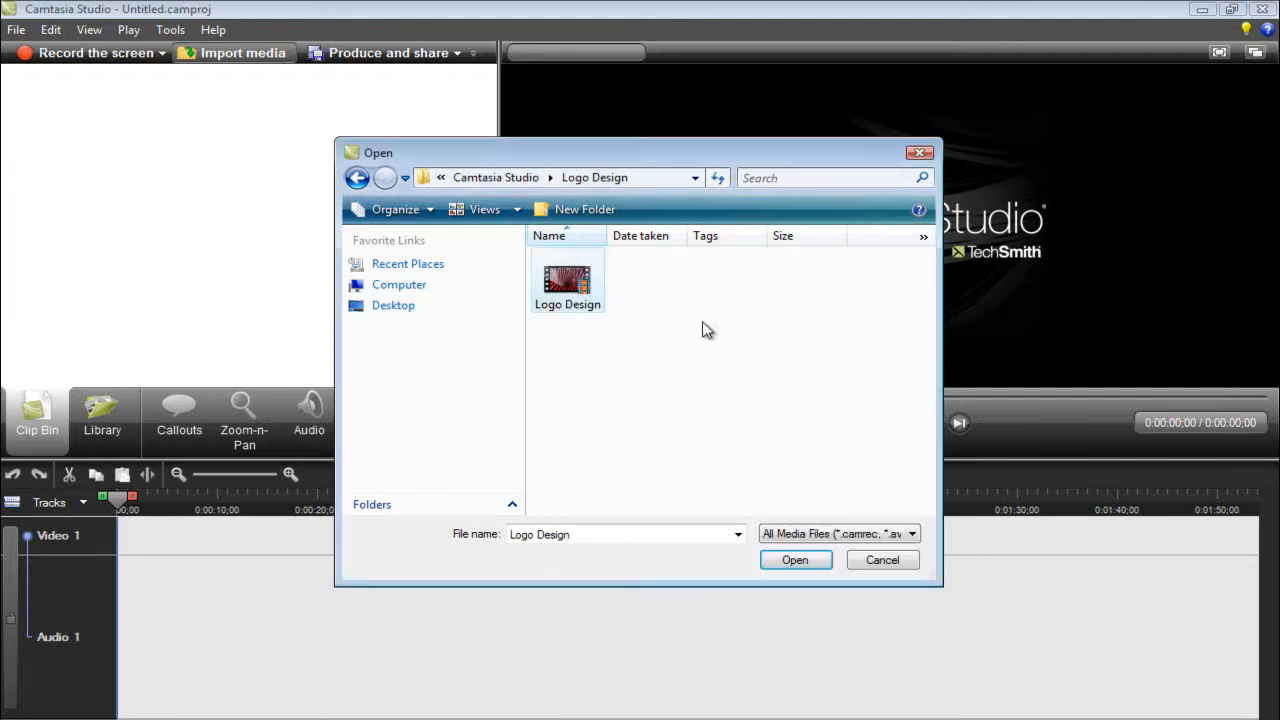
pyautogui.rightClick(575, 303)
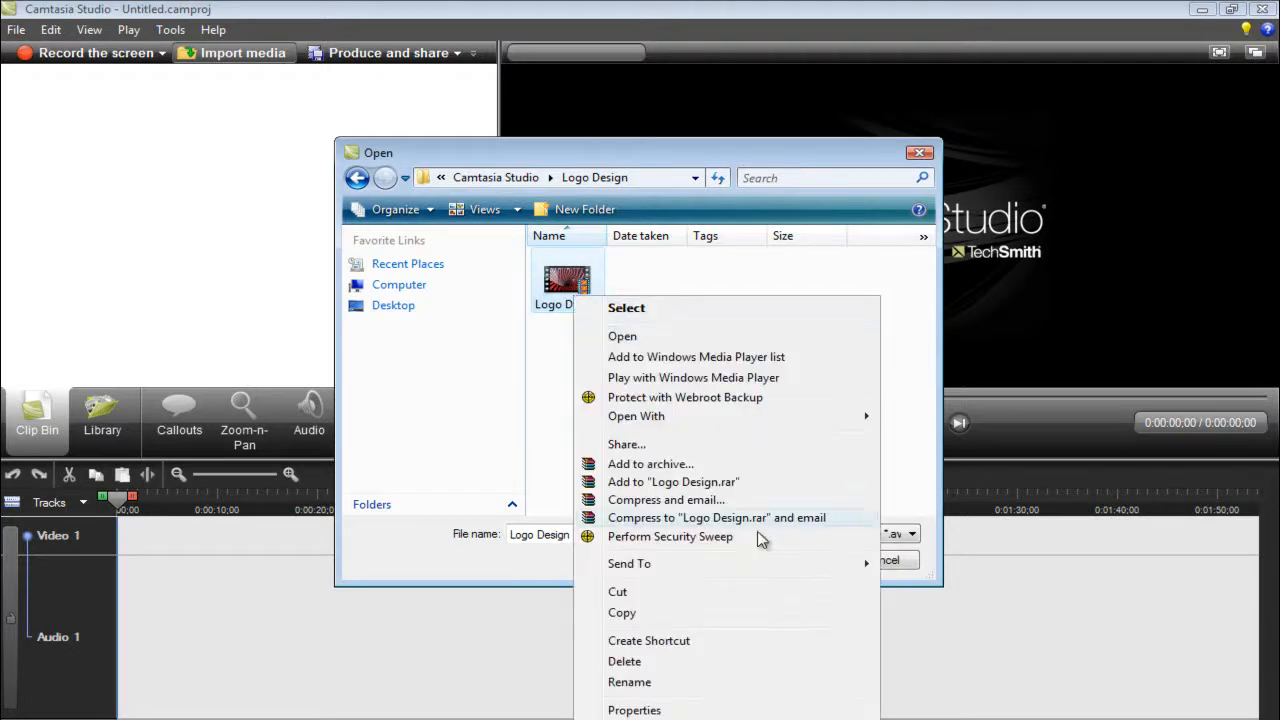
pyautogui.click(729, 707)
pyautogui.moveTo(672, 449); pyautogui.dragTo(706, 452)
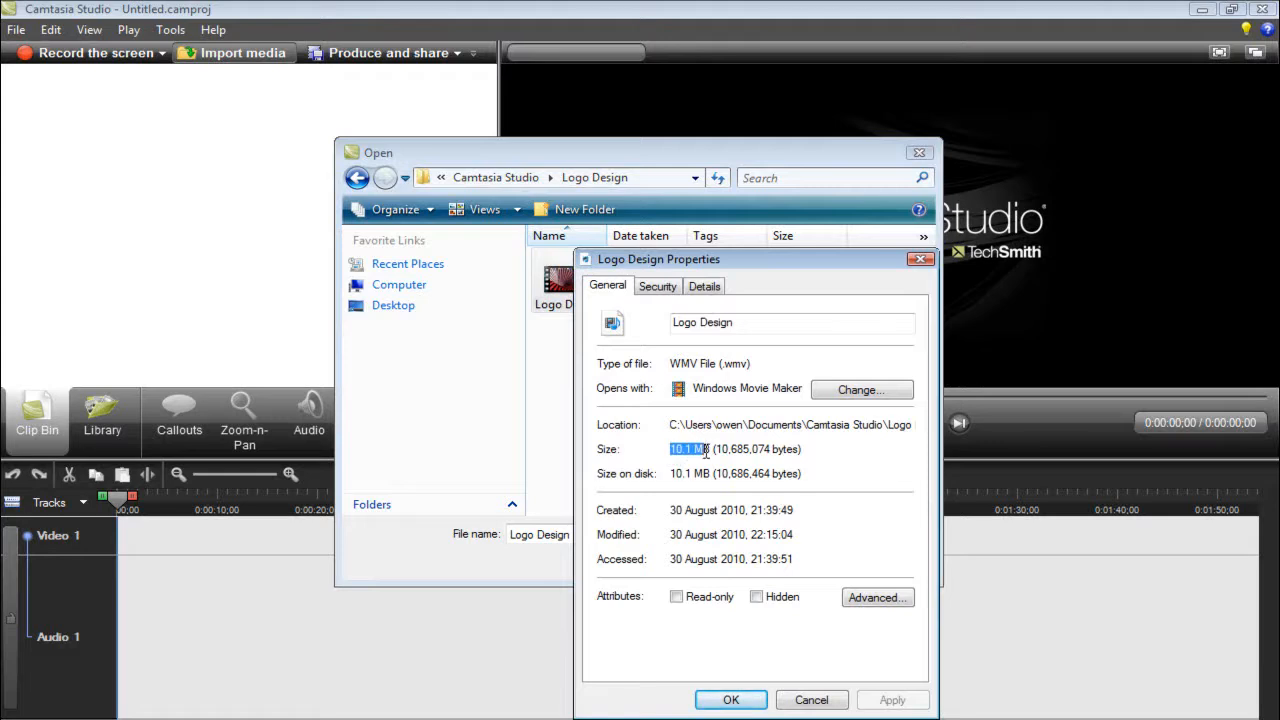
pyautogui.click(920, 259)
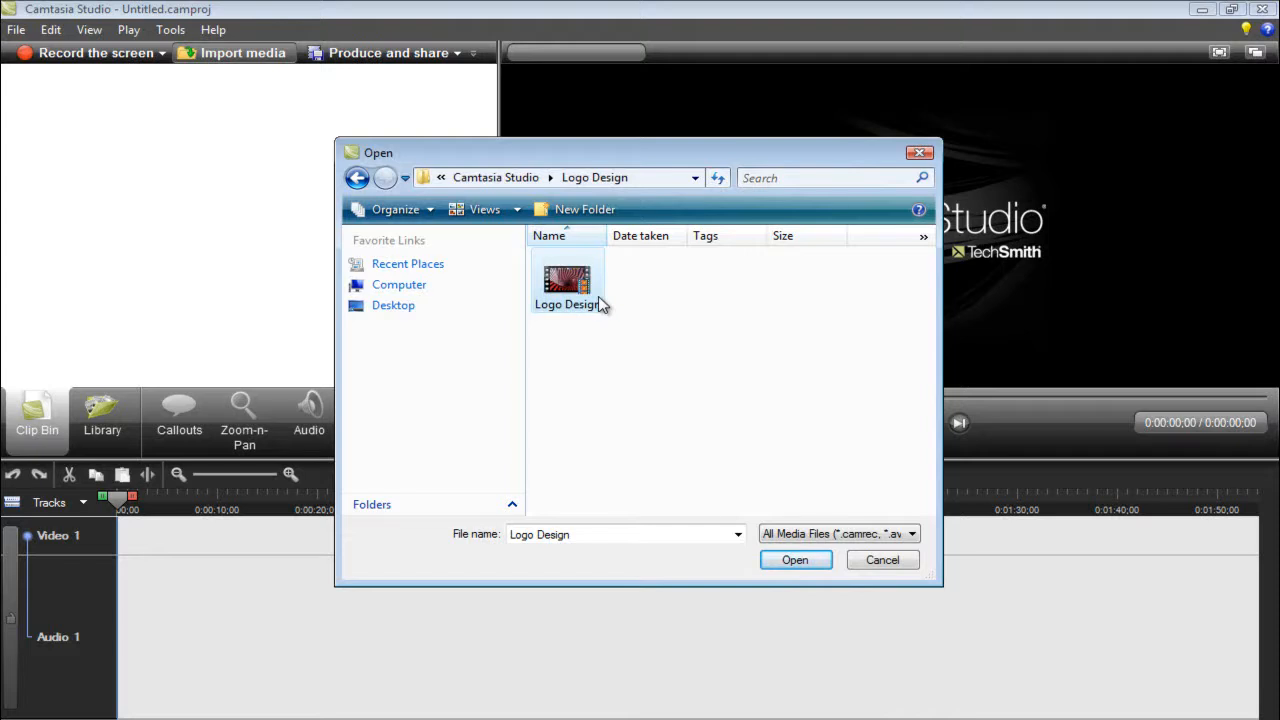
# - Import the Logo Design.wmv video into the Clip Bin
pyautogui.click(590, 295)
pyautogui.click(789, 561)
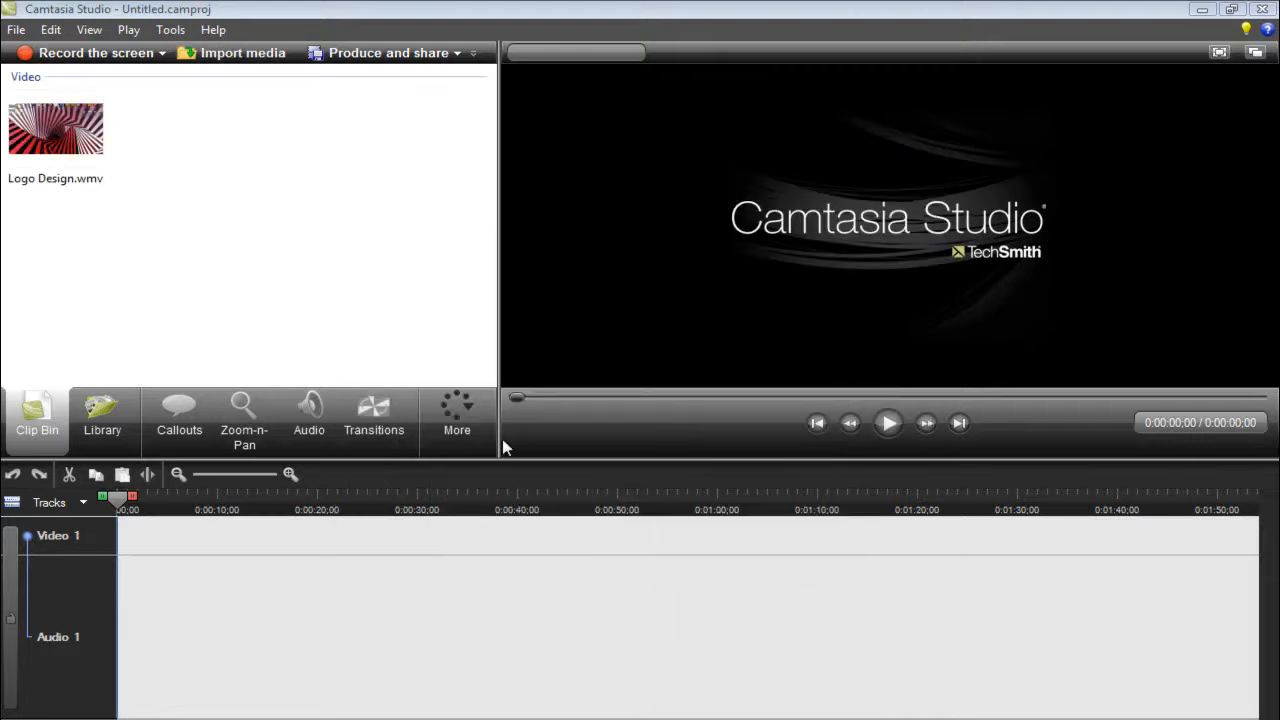
# - Add Logo Design.wmv to the start of the Video 1 track and accept 640 x 360 editing dimensions with the aspect ratio kept
pyautogui.moveTo(108, 147); pyautogui.dragTo(137, 545)
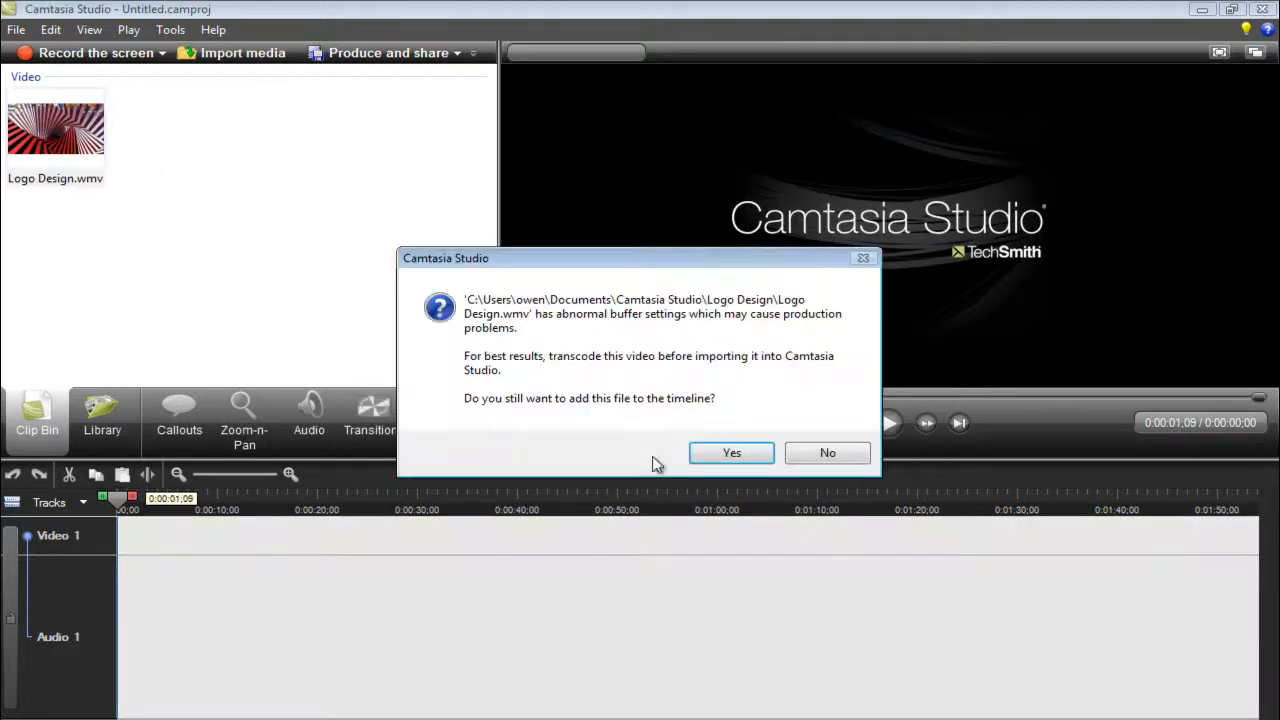
pyautogui.click(726, 455)
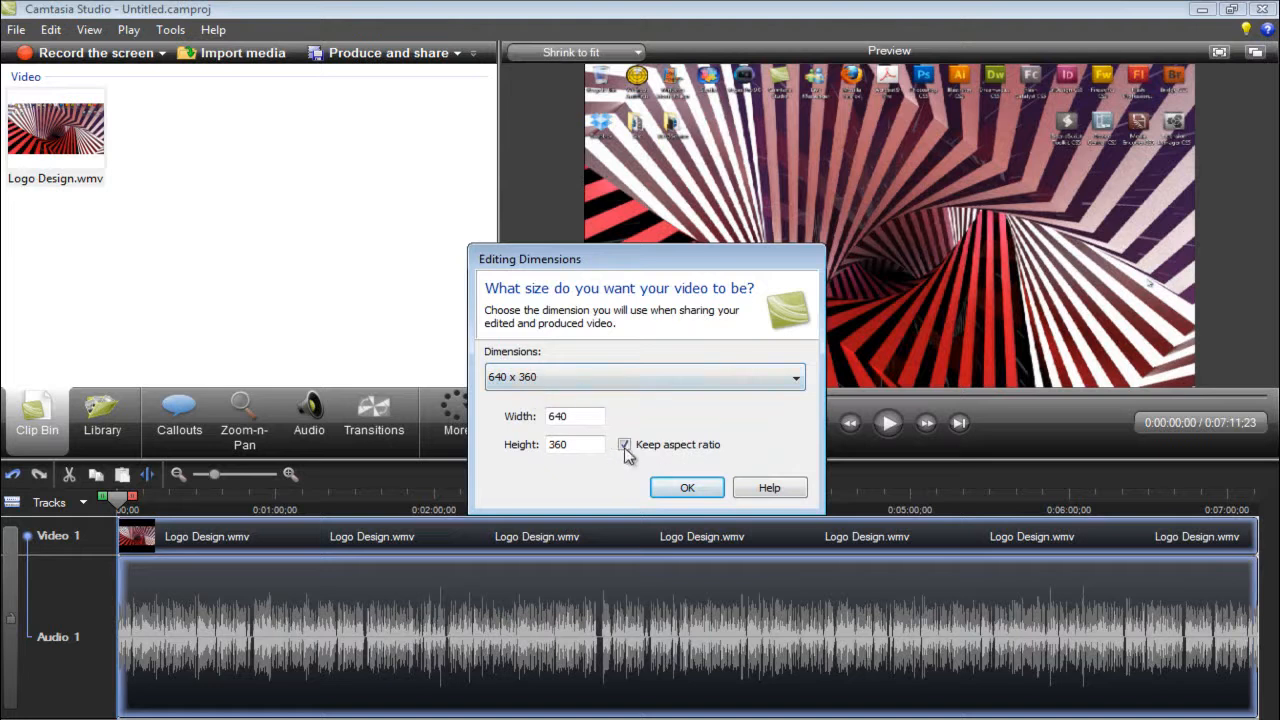
pyautogui.doubleClick(583, 417)
pyautogui.click(573, 449)
pyautogui.doubleClick(573, 449)
pyautogui.click(687, 487)
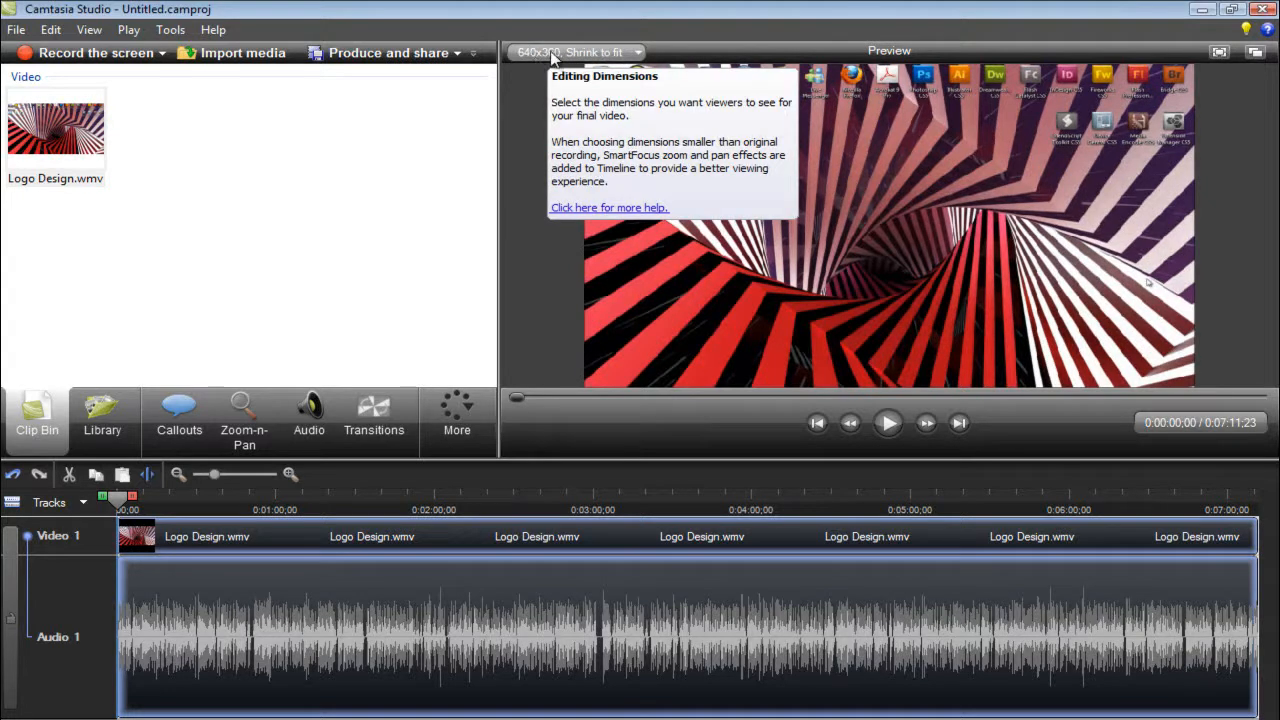
# - Display the video preview at 100% scale
pyautogui.click(635, 55)
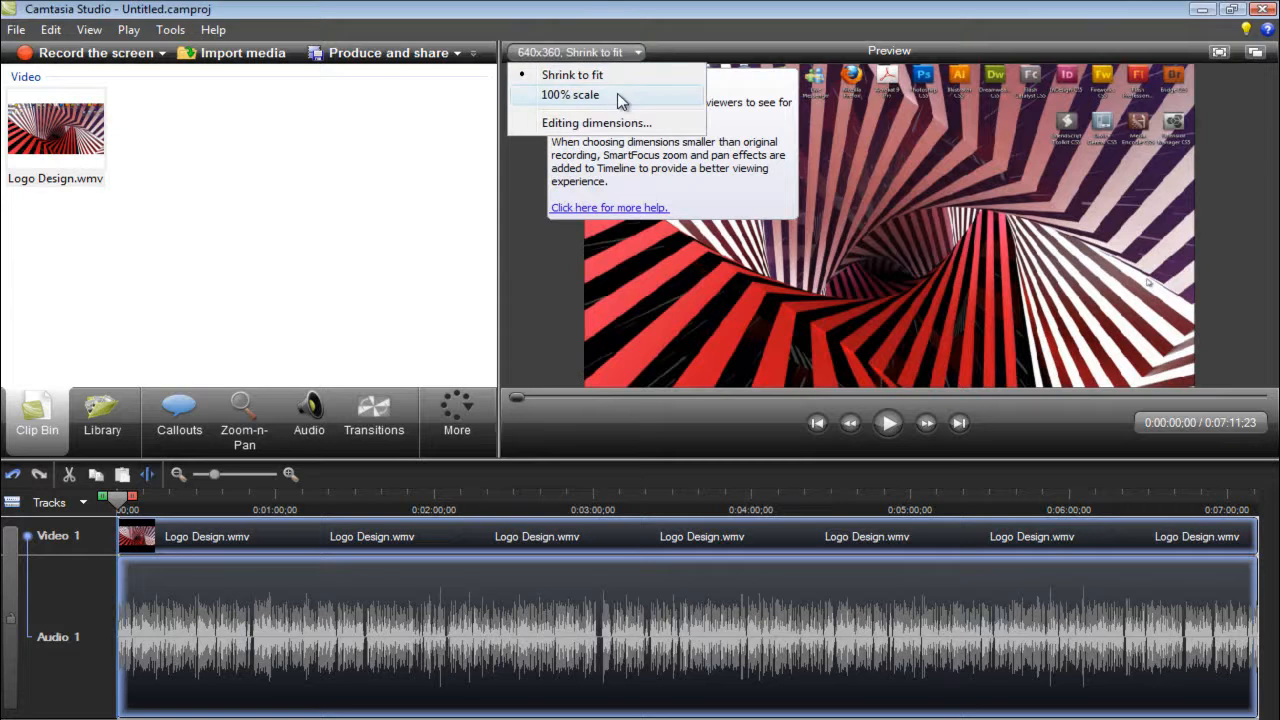
pyautogui.click(585, 97)
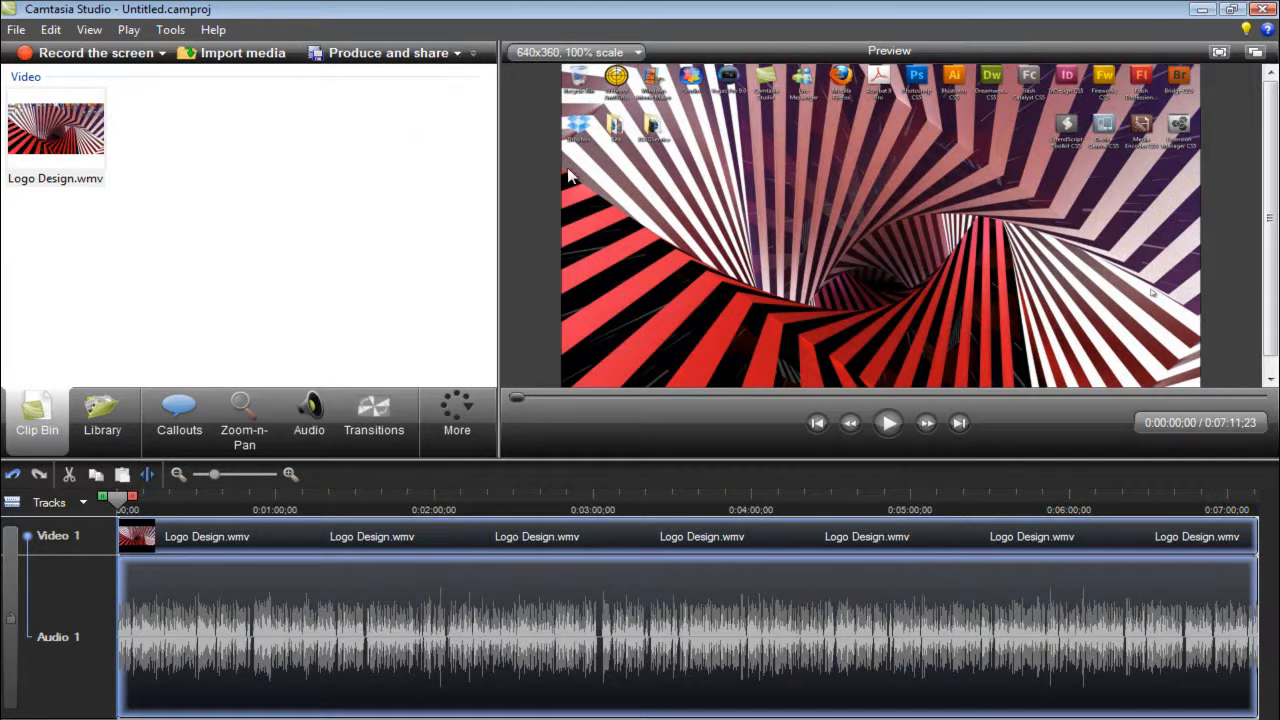
# - Start producing the video, try the Blog and Custom production settings choices, and open the management of production presets
pyautogui.click(457, 55)
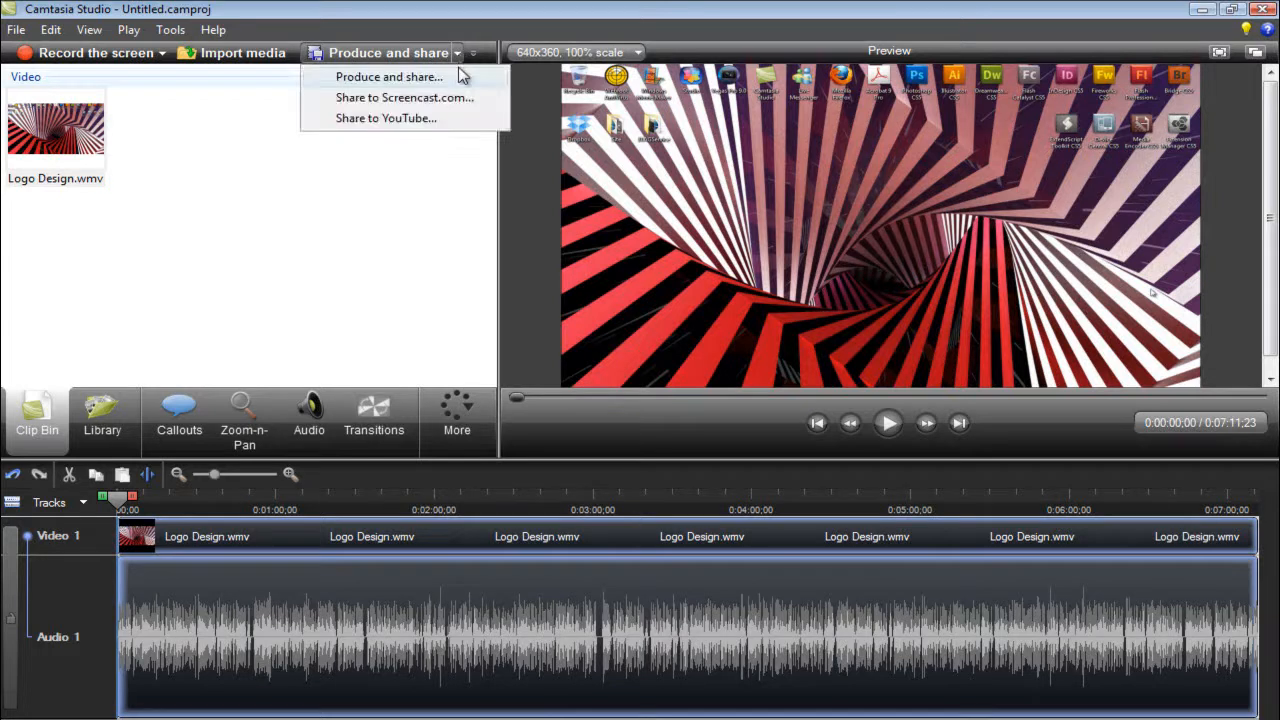
pyautogui.click(352, 78)
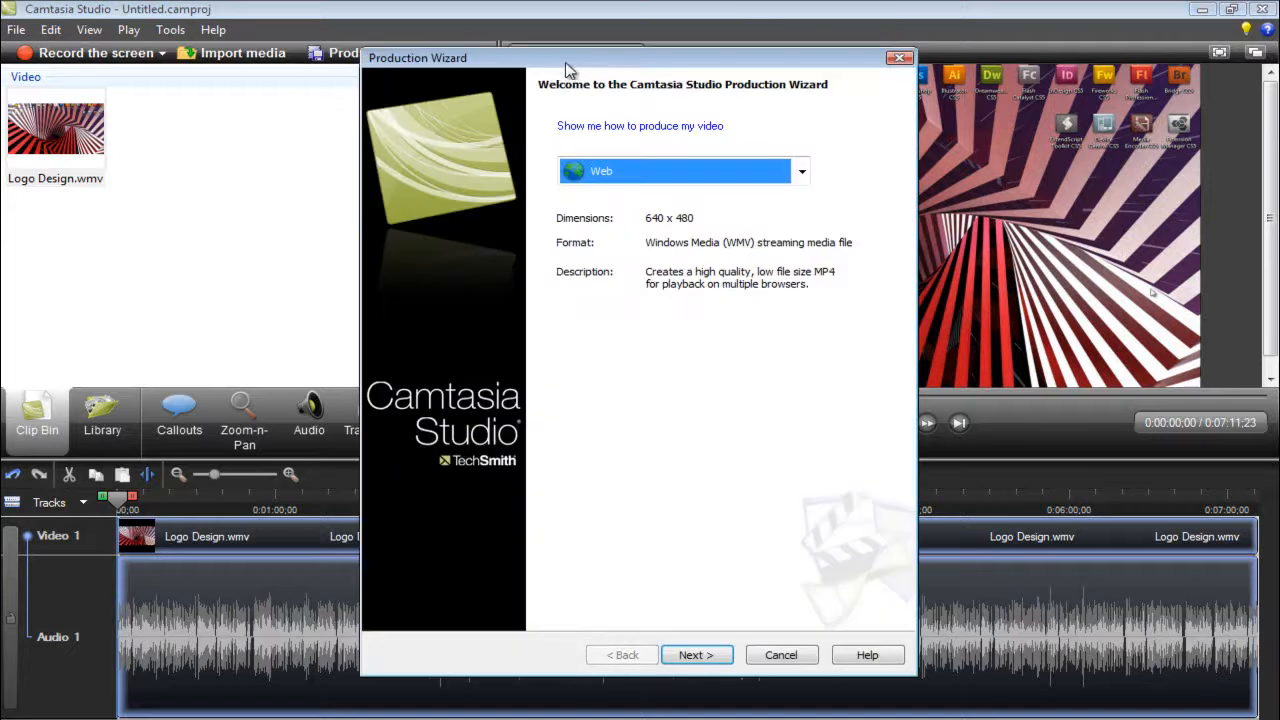
pyautogui.click(802, 171)
pyautogui.click(770, 198)
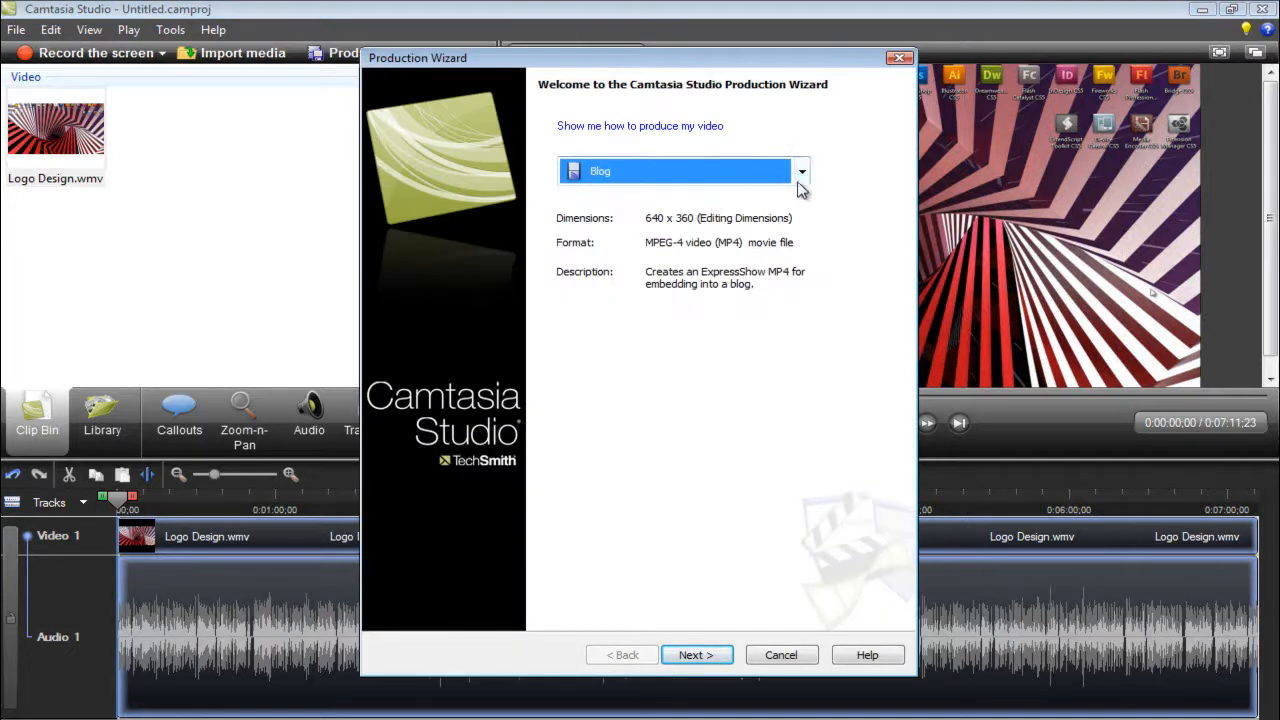
pyautogui.click(803, 175)
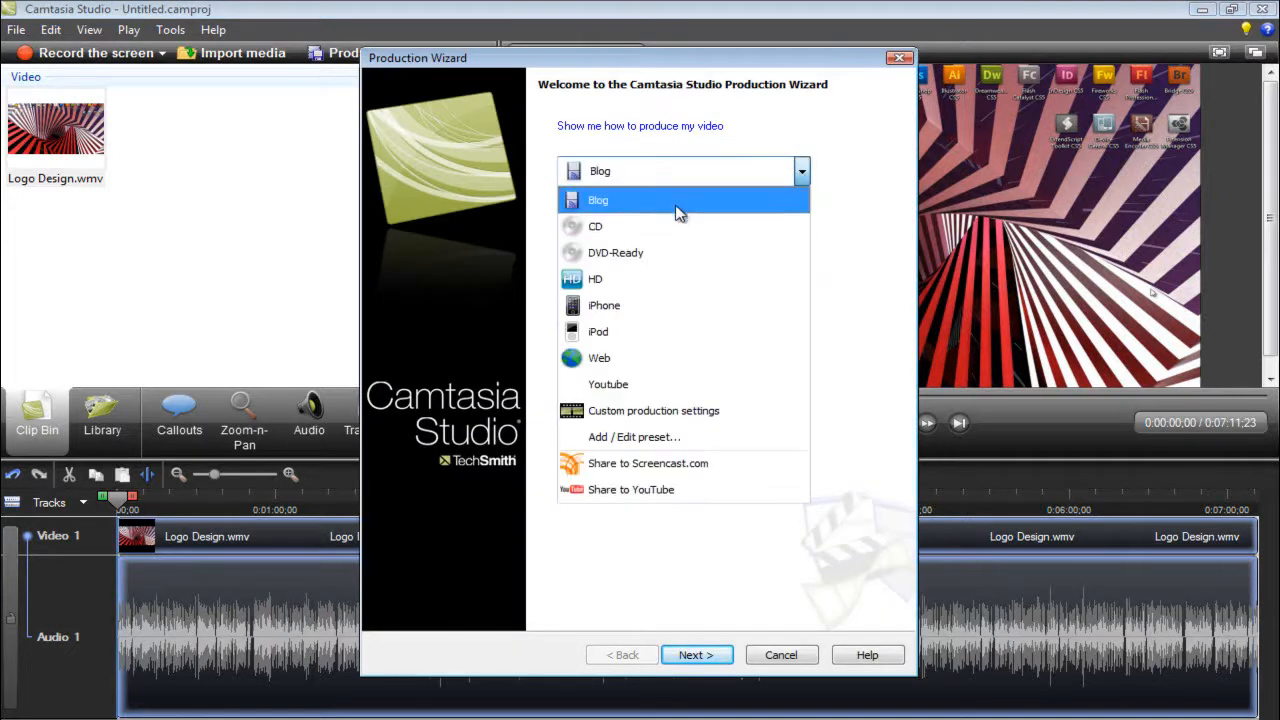
pyautogui.click(722, 411)
pyautogui.click(802, 172)
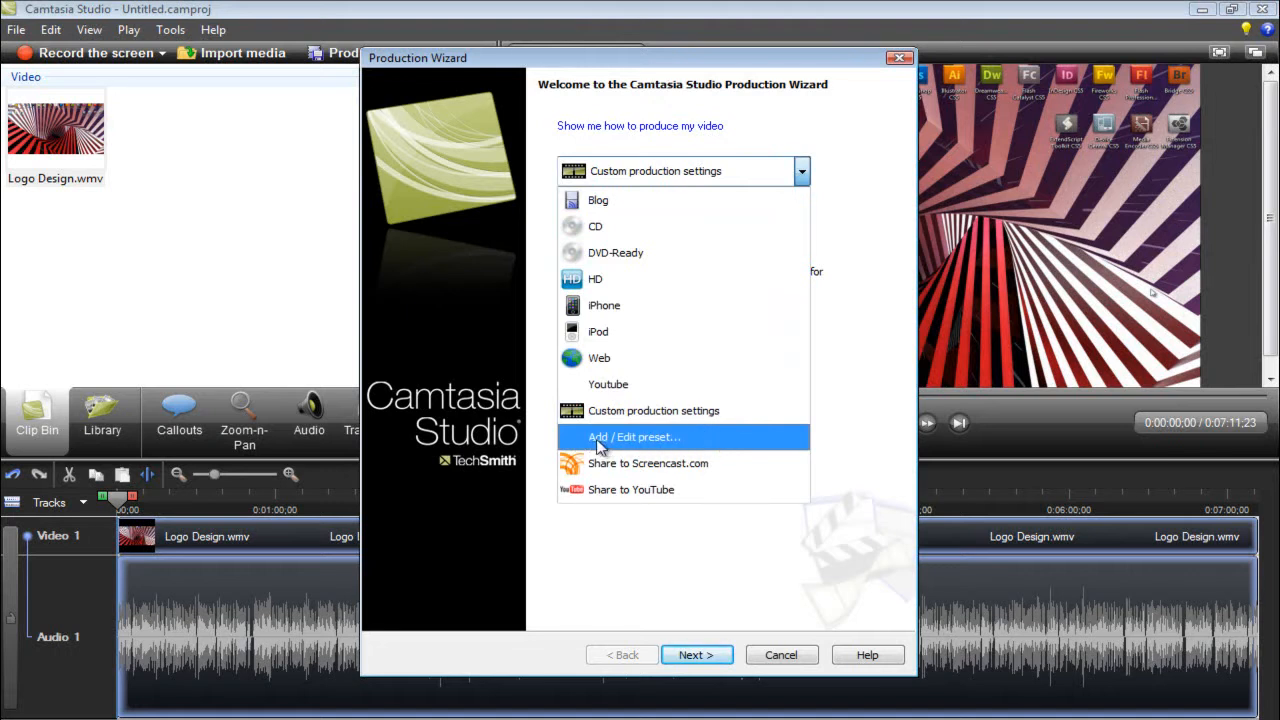
pyautogui.click(664, 445)
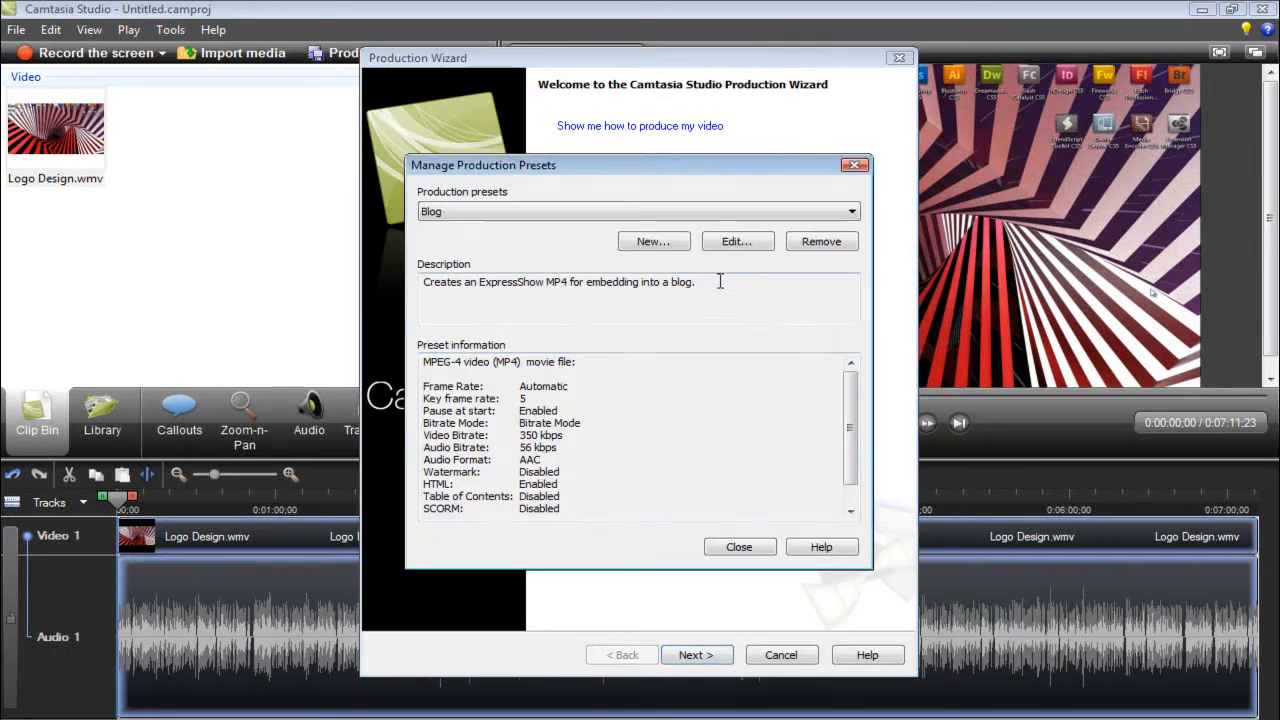
# - Edit the Web production preset, renaming it Youtube HD Preset with the description Youtube
pyautogui.click(851, 213)
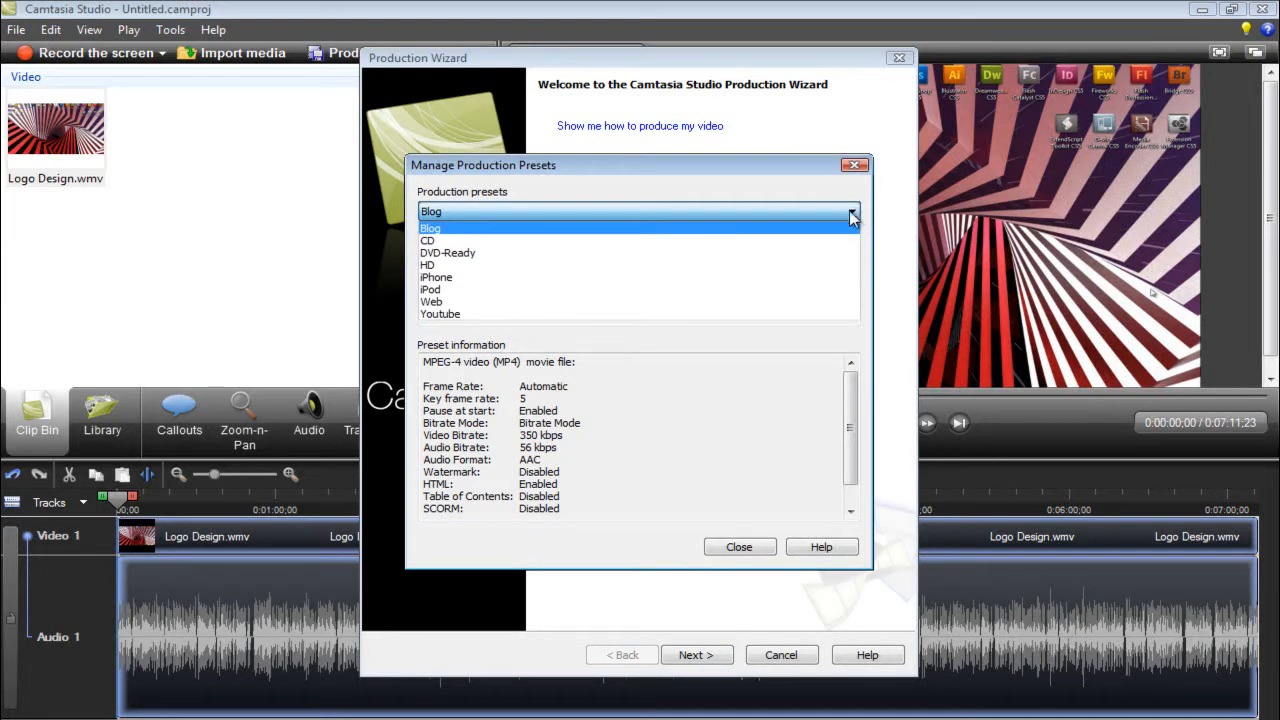
pyautogui.click(731, 302)
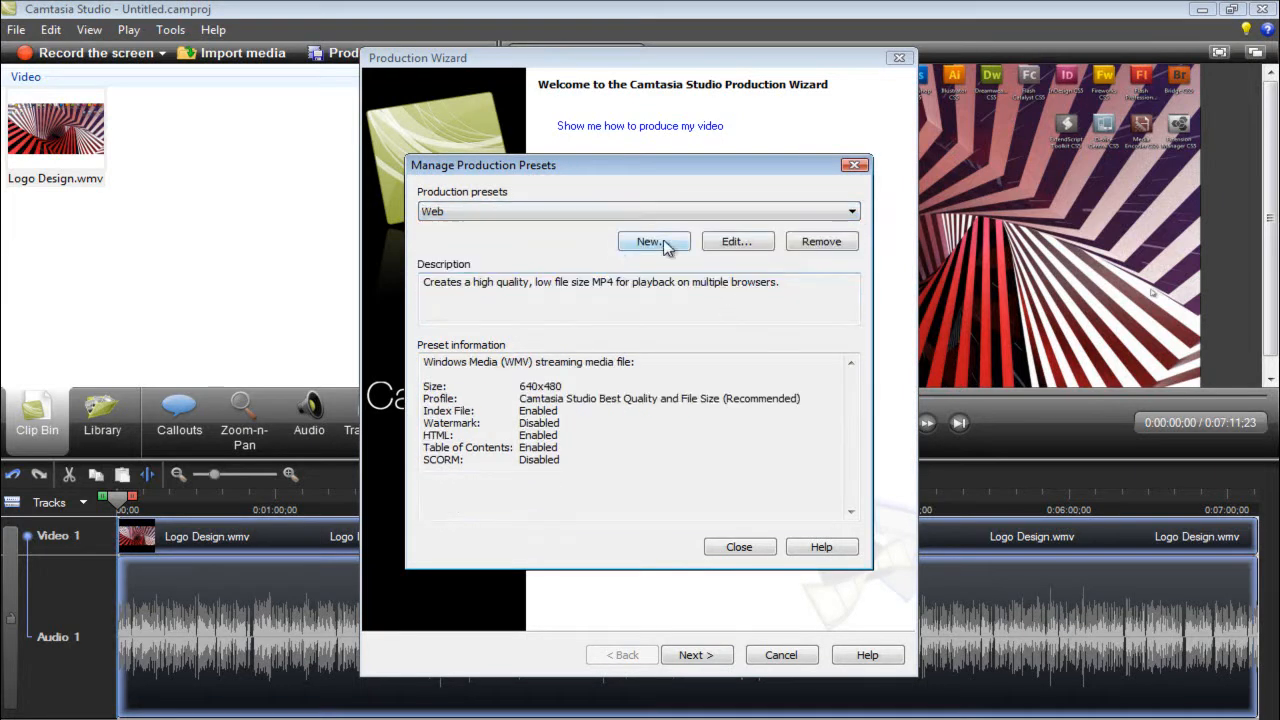
pyautogui.click(745, 248)
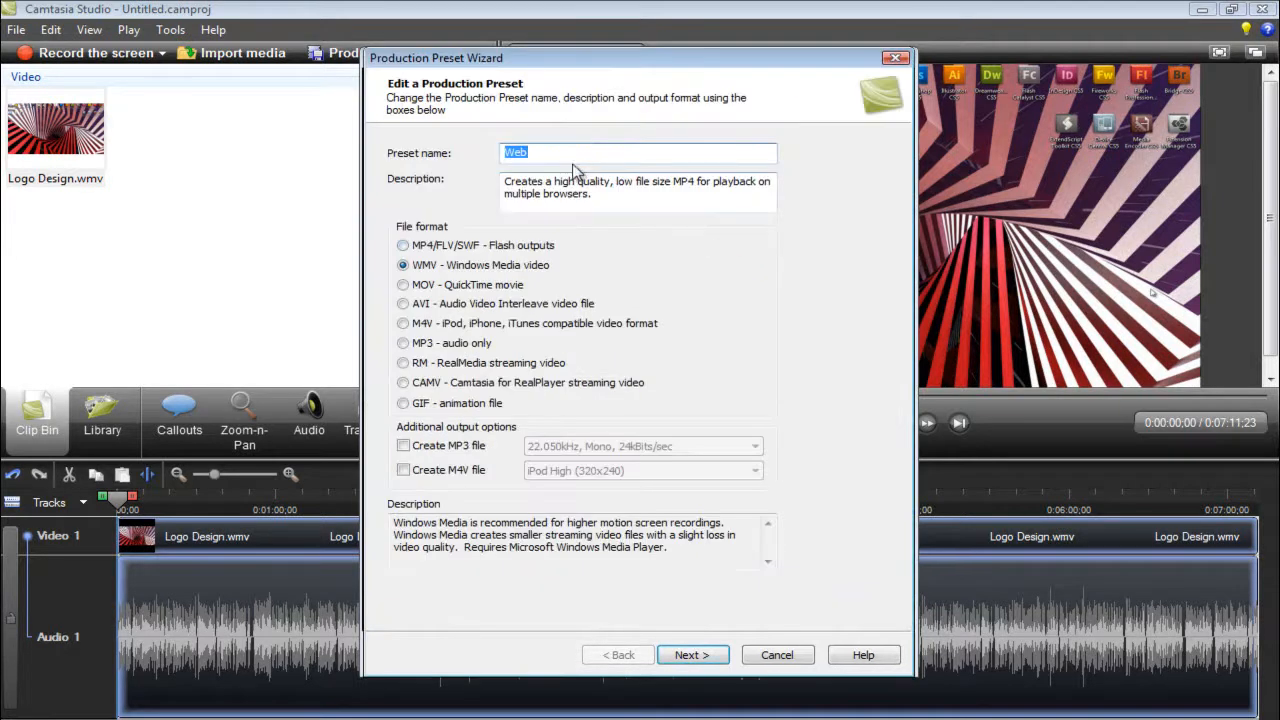
pyautogui.moveTo(560, 153); pyautogui.dragTo(459, 150)
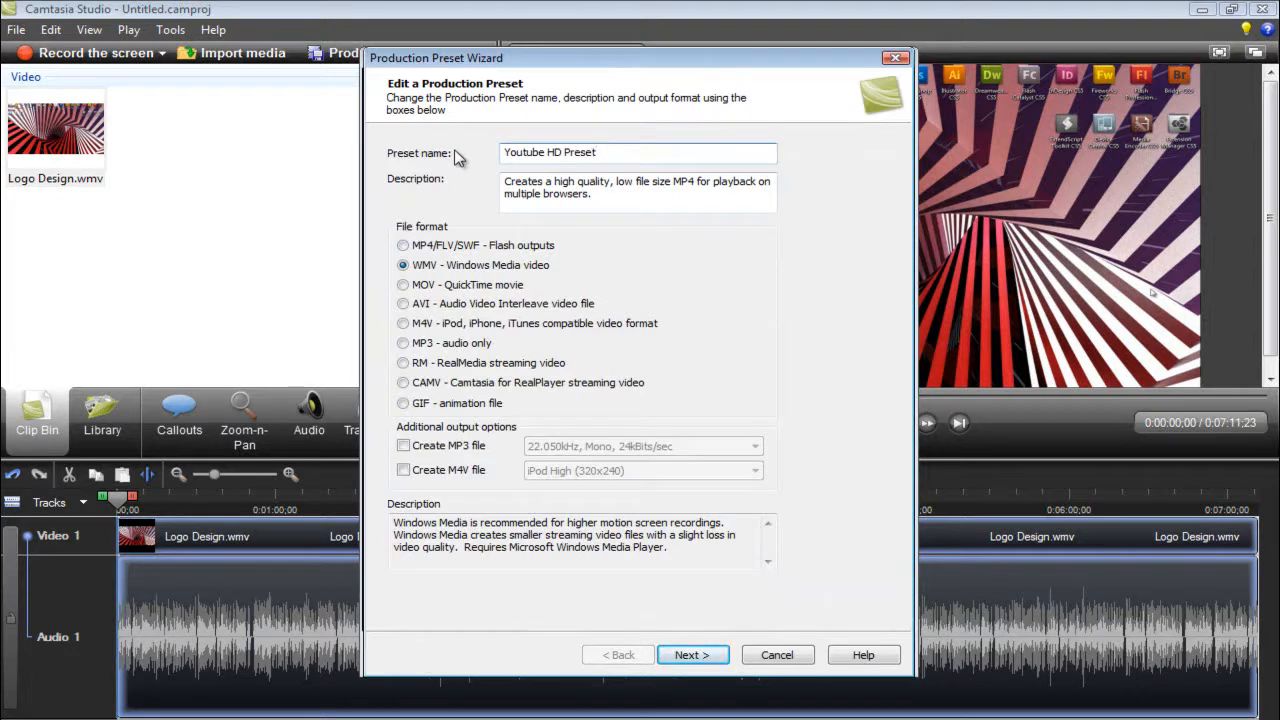
pyautogui.moveTo(588, 197); pyautogui.dragTo(497, 180)
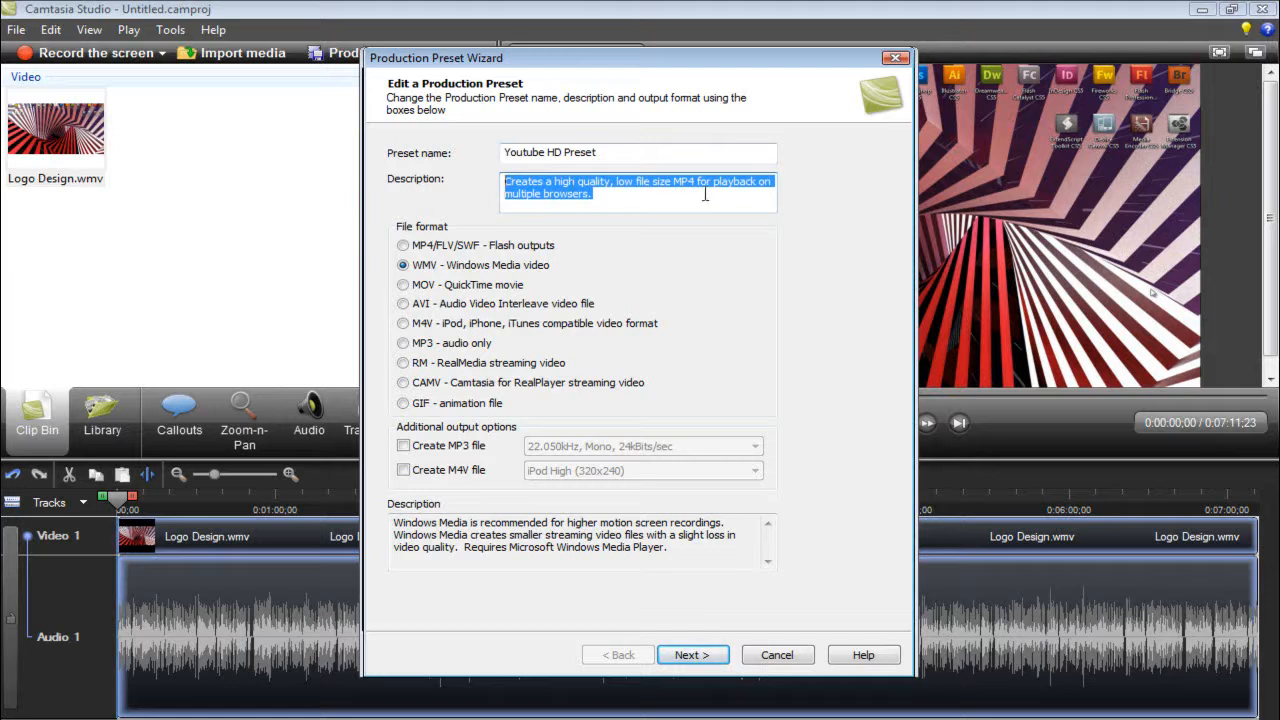
pyautogui.click(557, 181)
pyautogui.hotkey('ctrl', 'a')
pyautogui.write('Y')
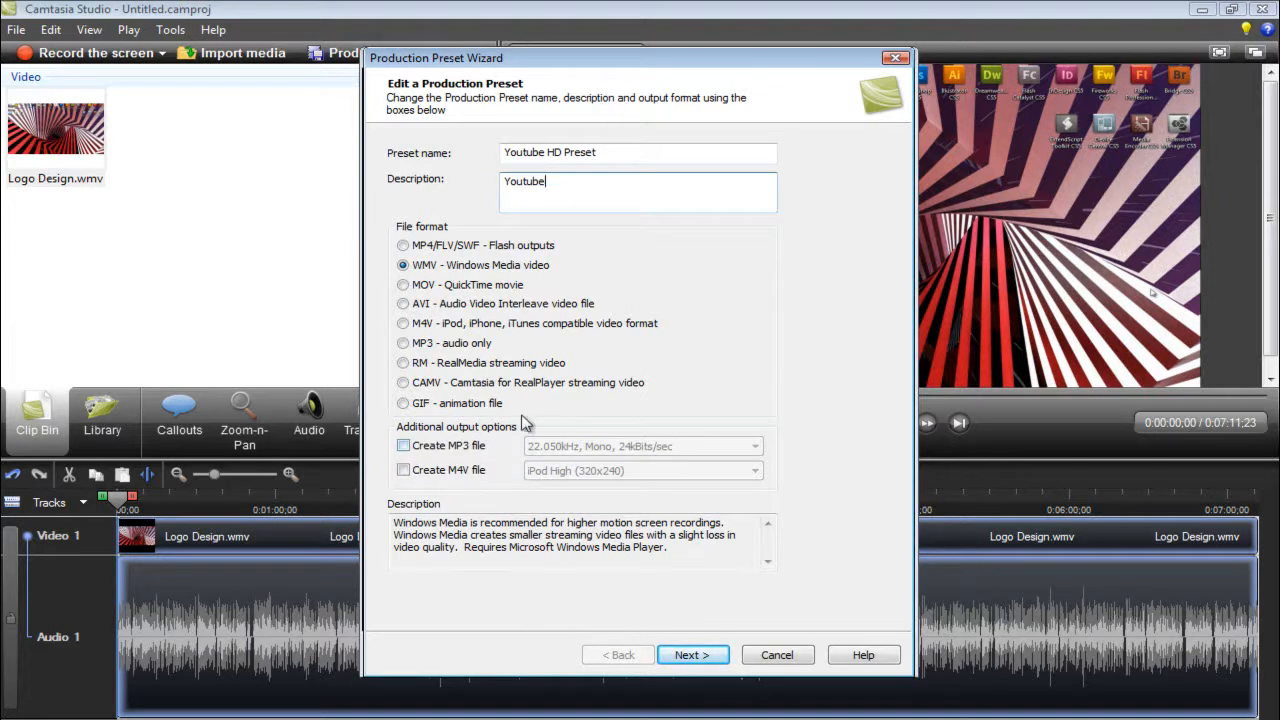
# - Keep WMV format with the Camtasia Studio Best Quality and File Size (Recommended) encoding profile, and try to edit that profile
pyautogui.click(700, 662)
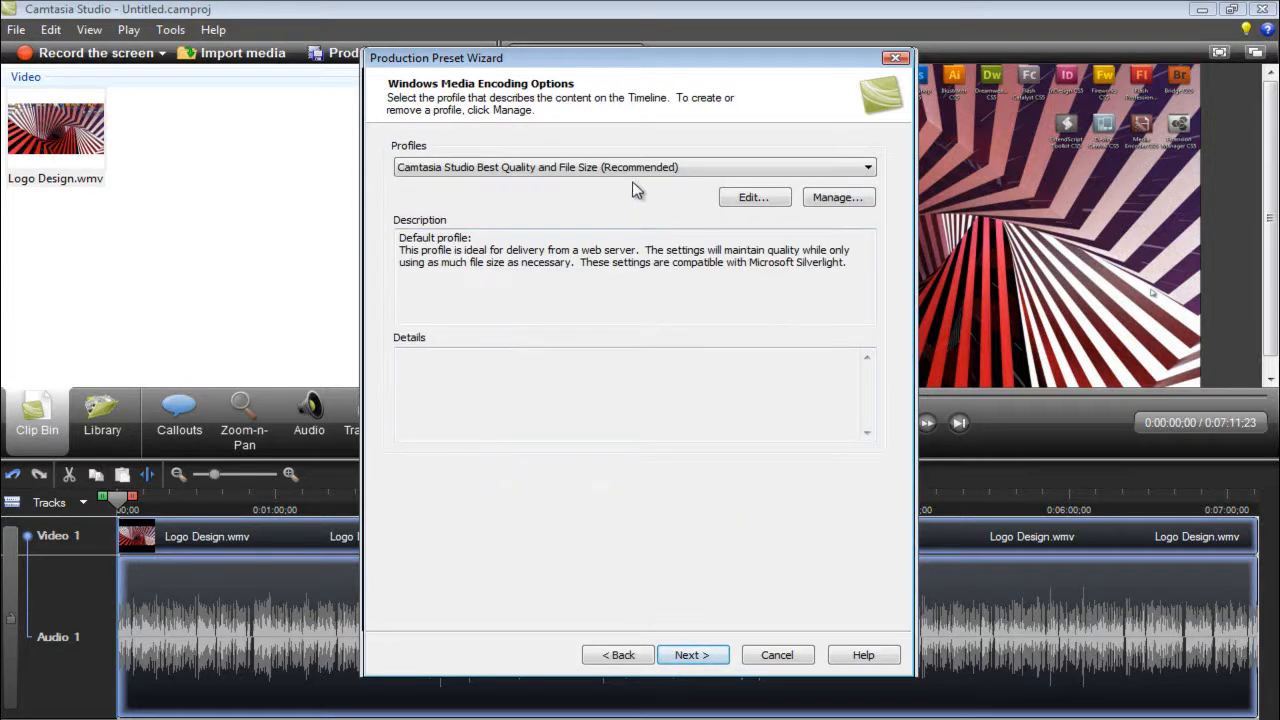
pyautogui.click(860, 172)
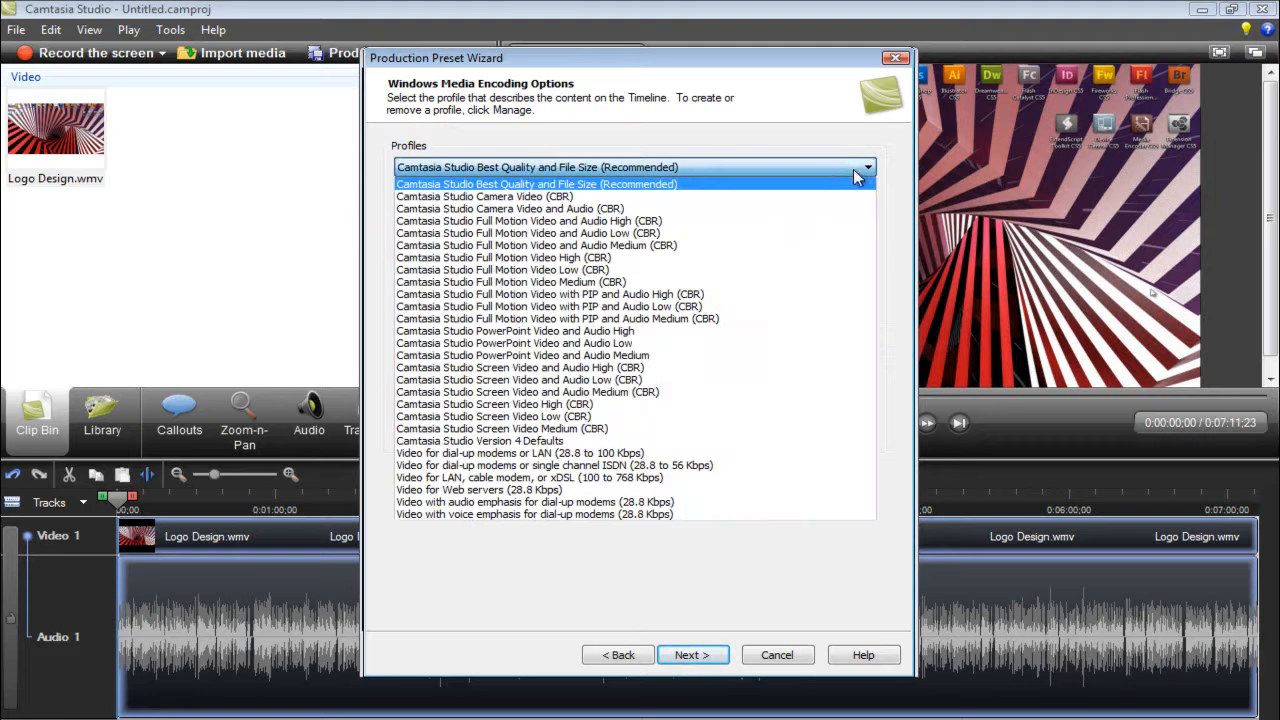
pyautogui.click(593, 186)
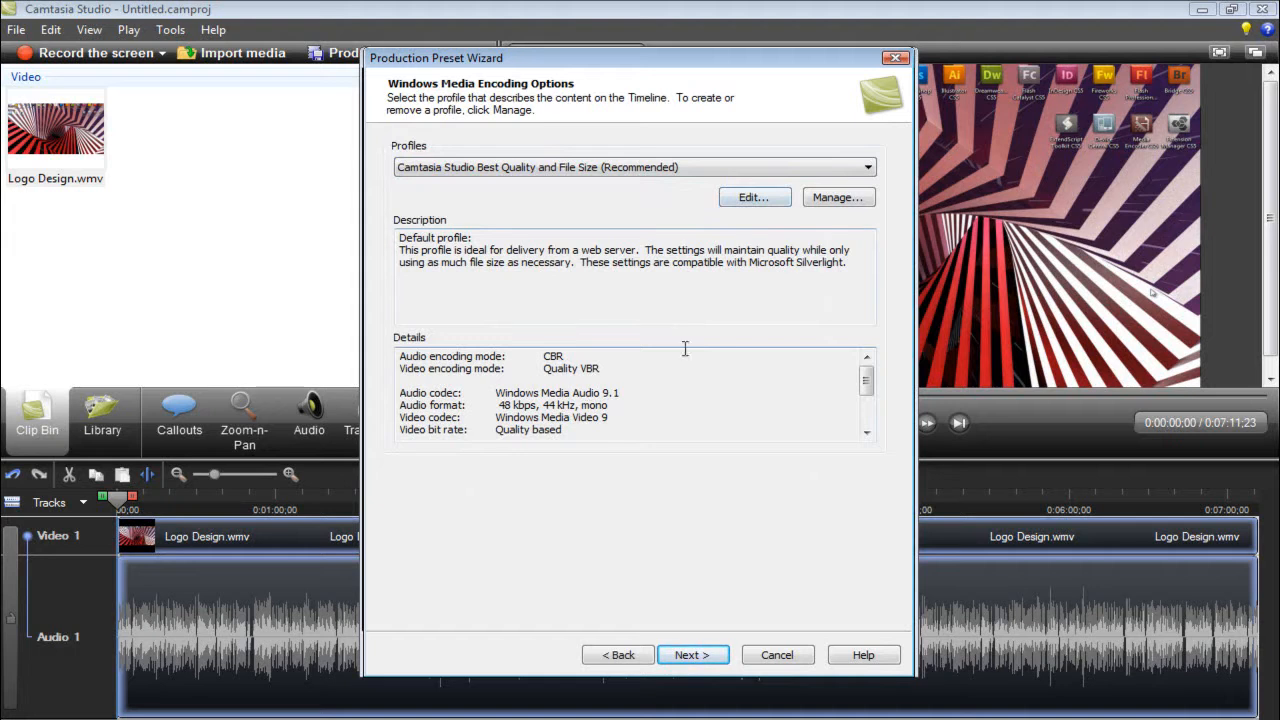
pyautogui.click(762, 198)
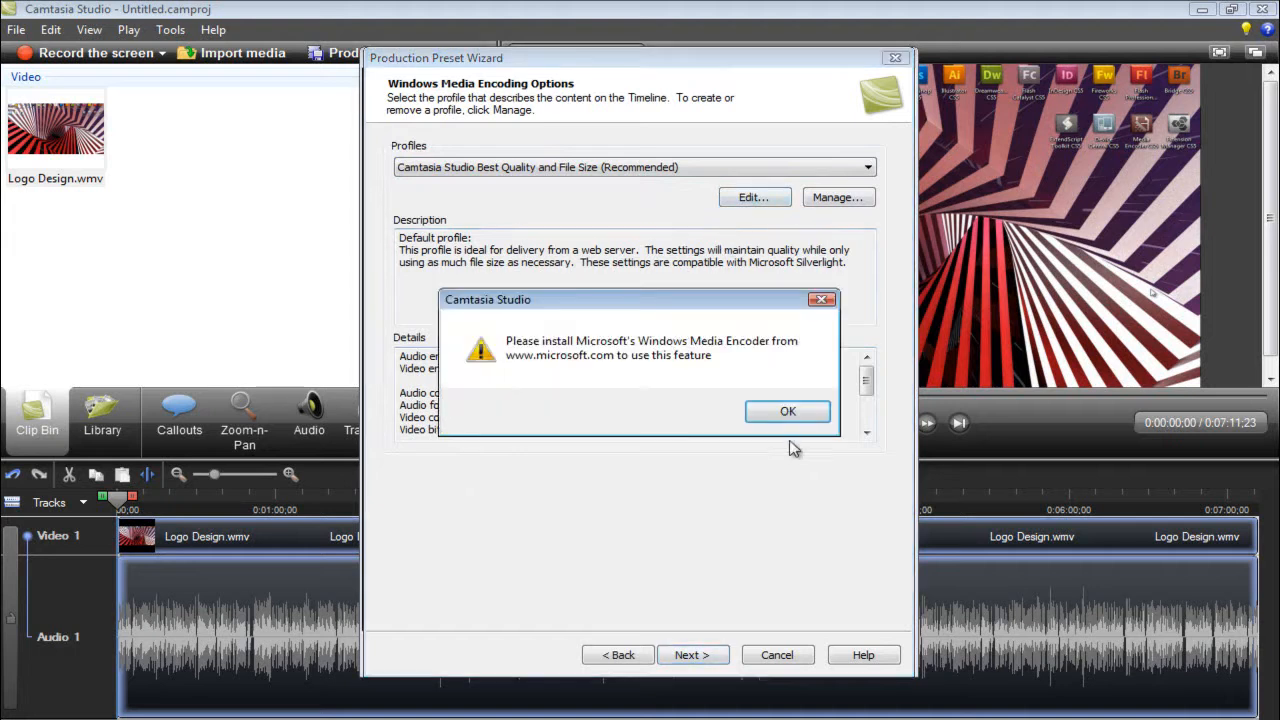
pyautogui.click(790, 411)
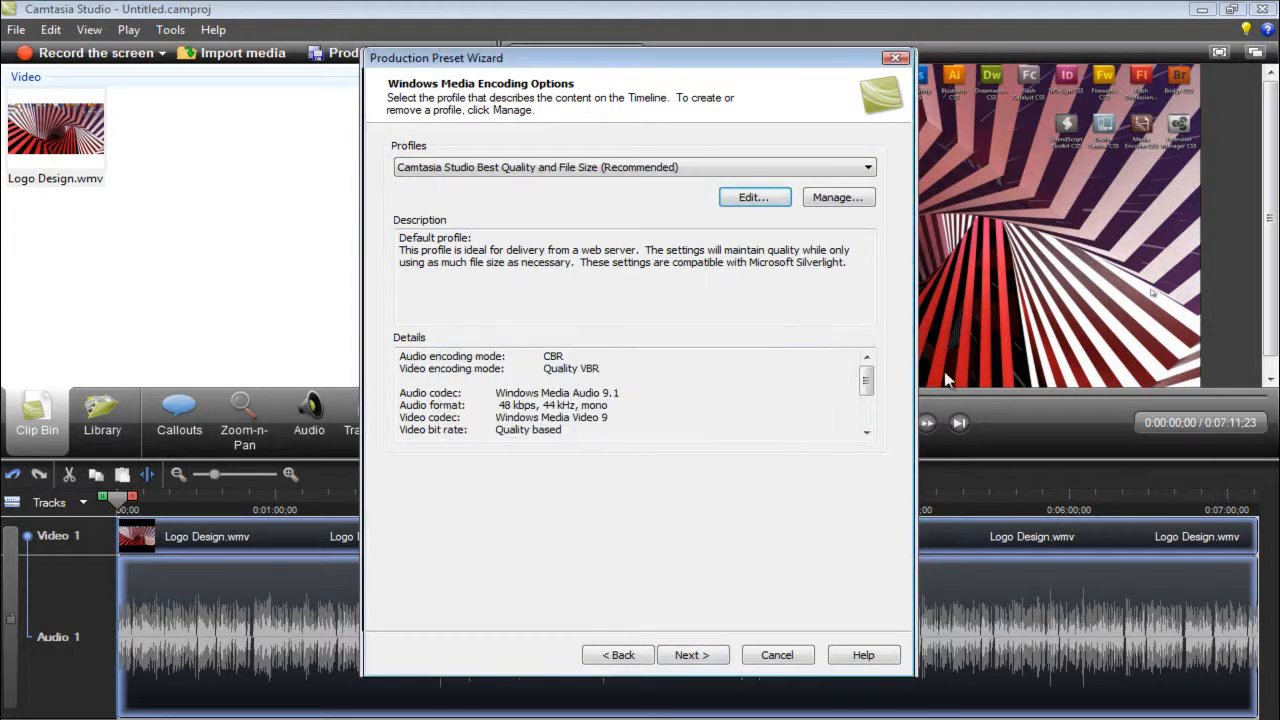
pyautogui.click(693, 655)
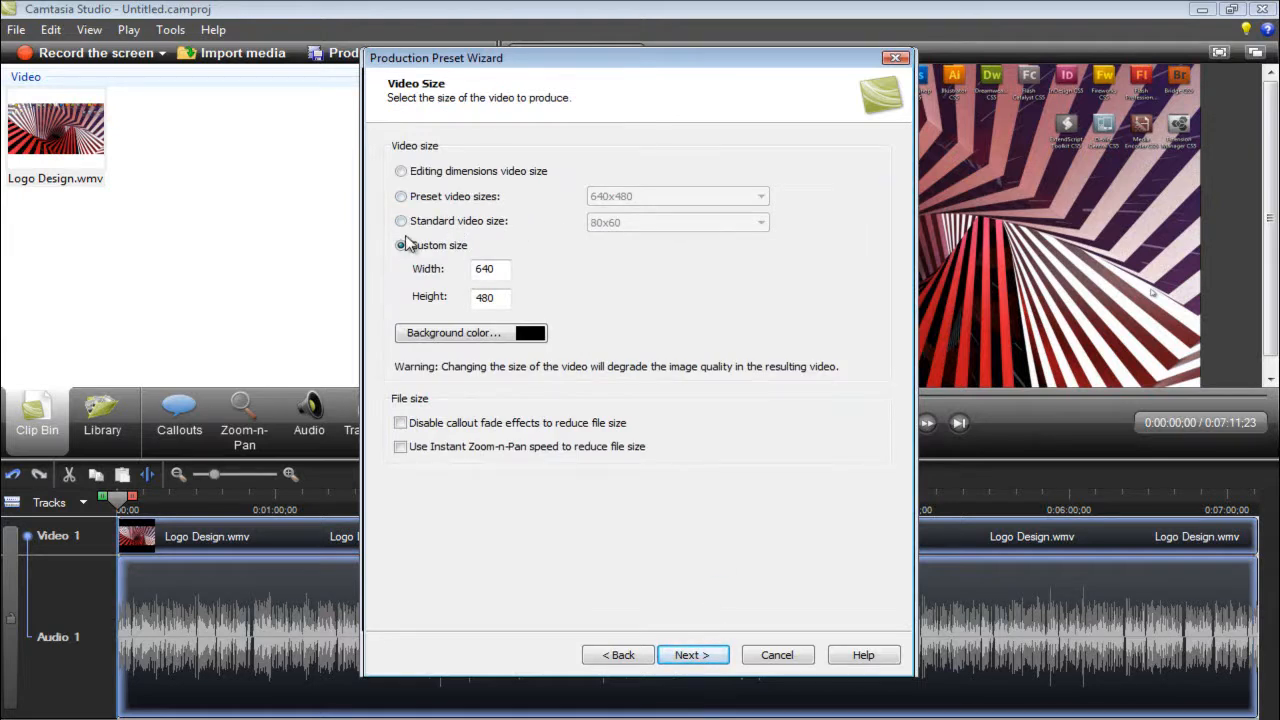
# - Set the preset's custom video size to 1280 wide by 720 high
pyautogui.moveTo(503, 269); pyautogui.dragTo(436, 268)
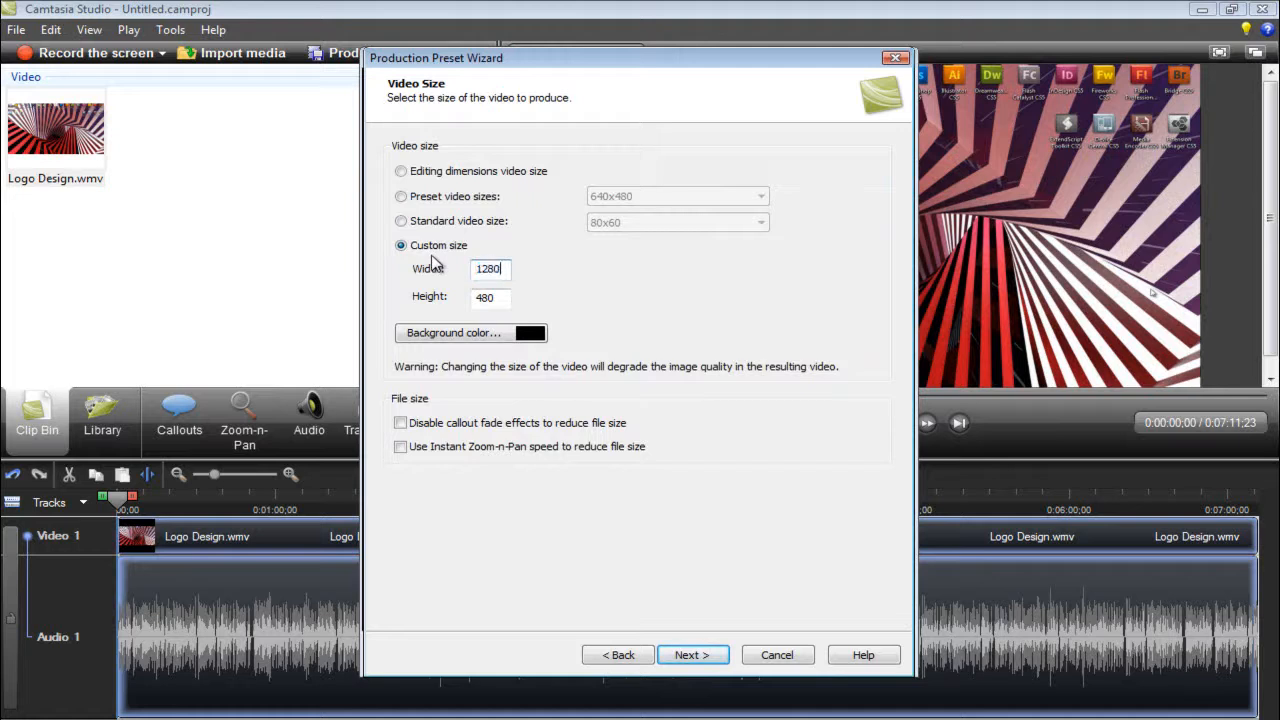
pyautogui.moveTo(498, 297); pyautogui.dragTo(420, 306)
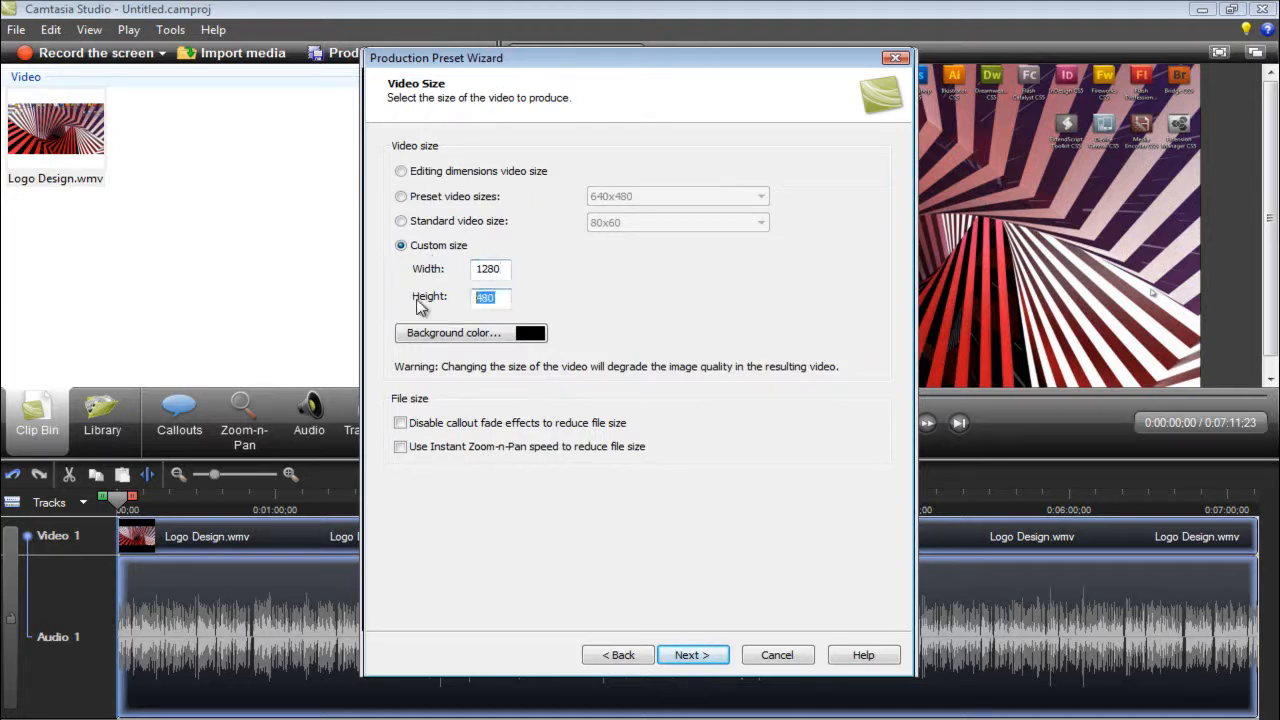
pyautogui.write('720')
pyautogui.moveTo(500, 297); pyautogui.dragTo(462, 305)
pyautogui.hotkey('shift', 'Tab')
pyautogui.press('Tab')
pyautogui.moveTo(501, 268); pyautogui.dragTo(407, 262)
pyautogui.press('Tab')
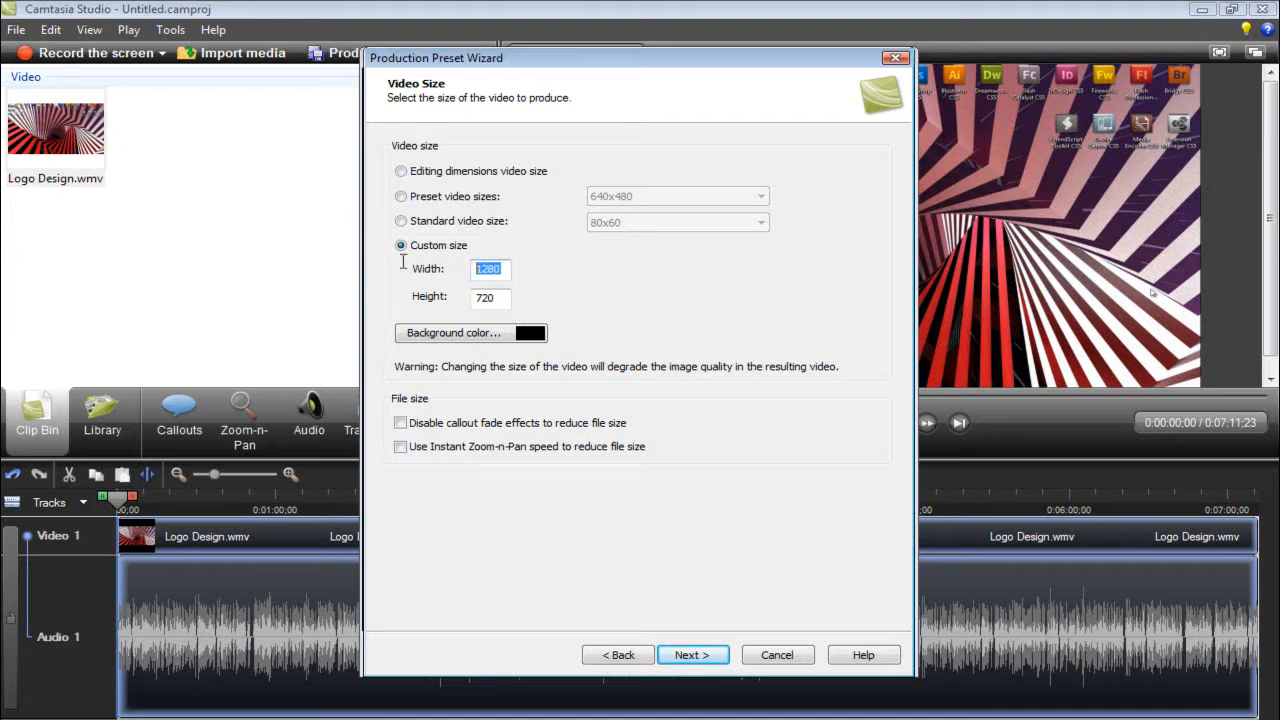
pyautogui.press('Tab')
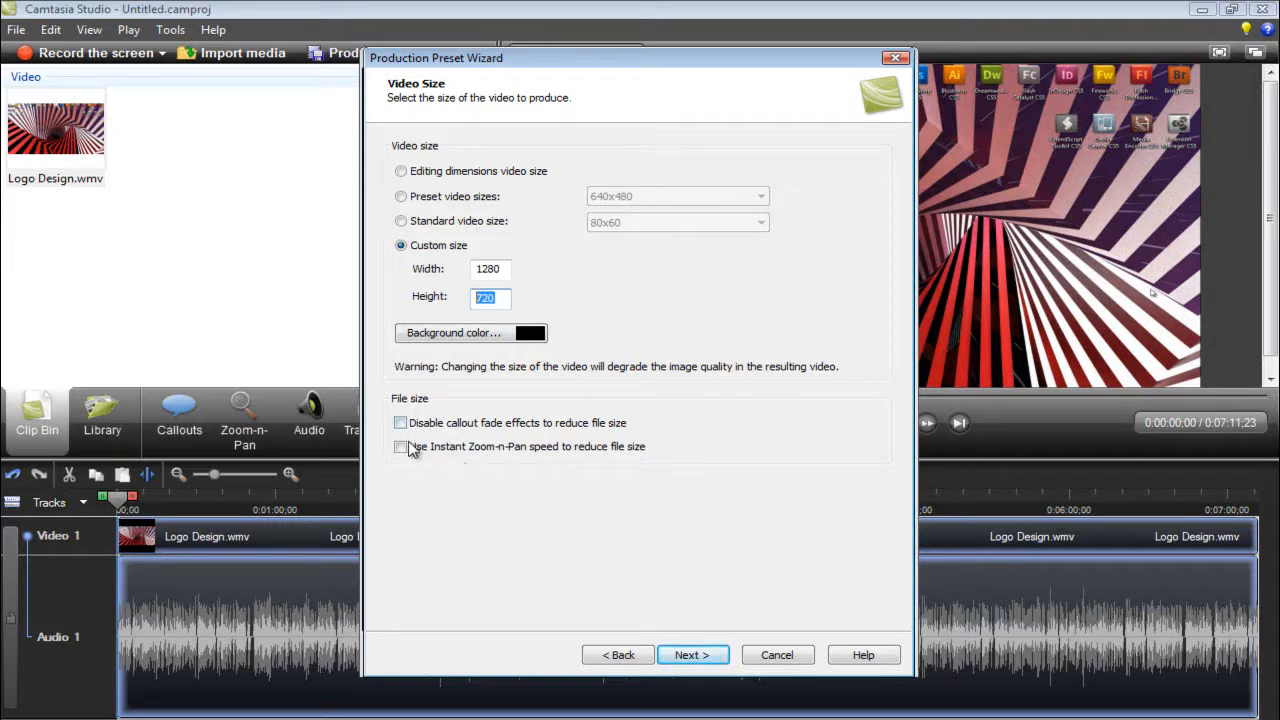
# - Finish the preset with the video options as they are and close the preset management
pyautogui.click(688, 655)
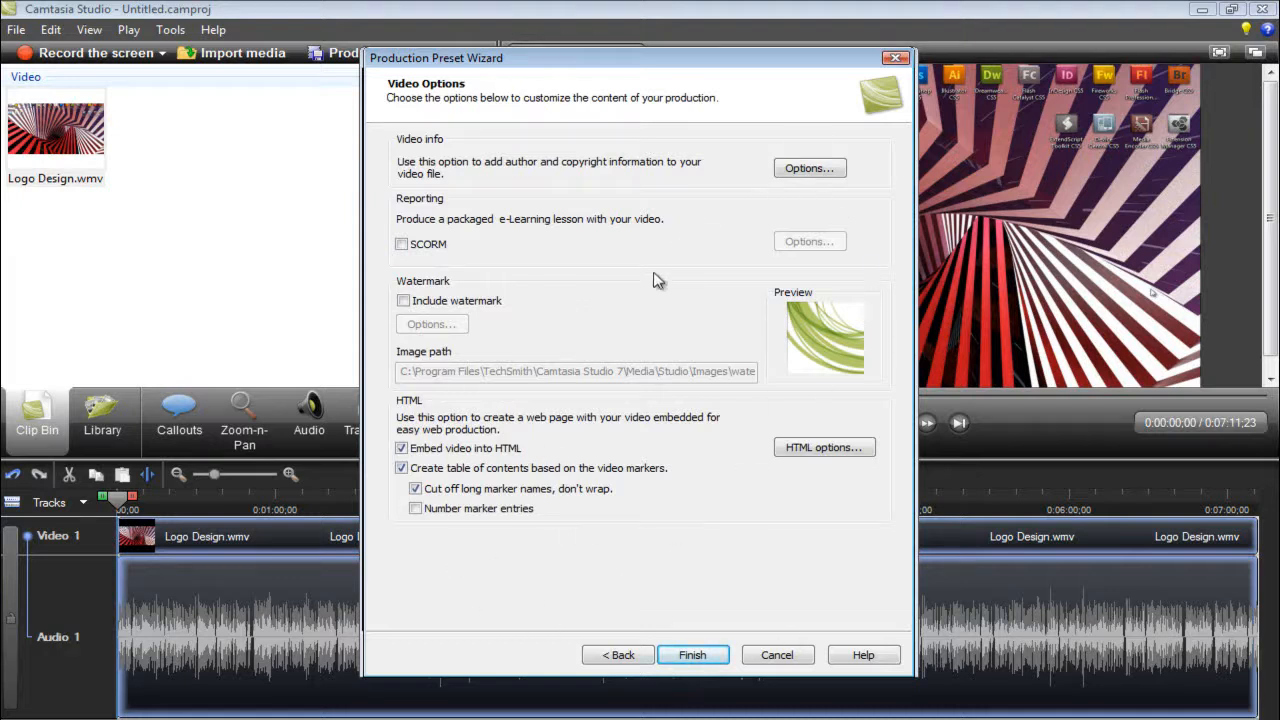
pyautogui.click(706, 656)
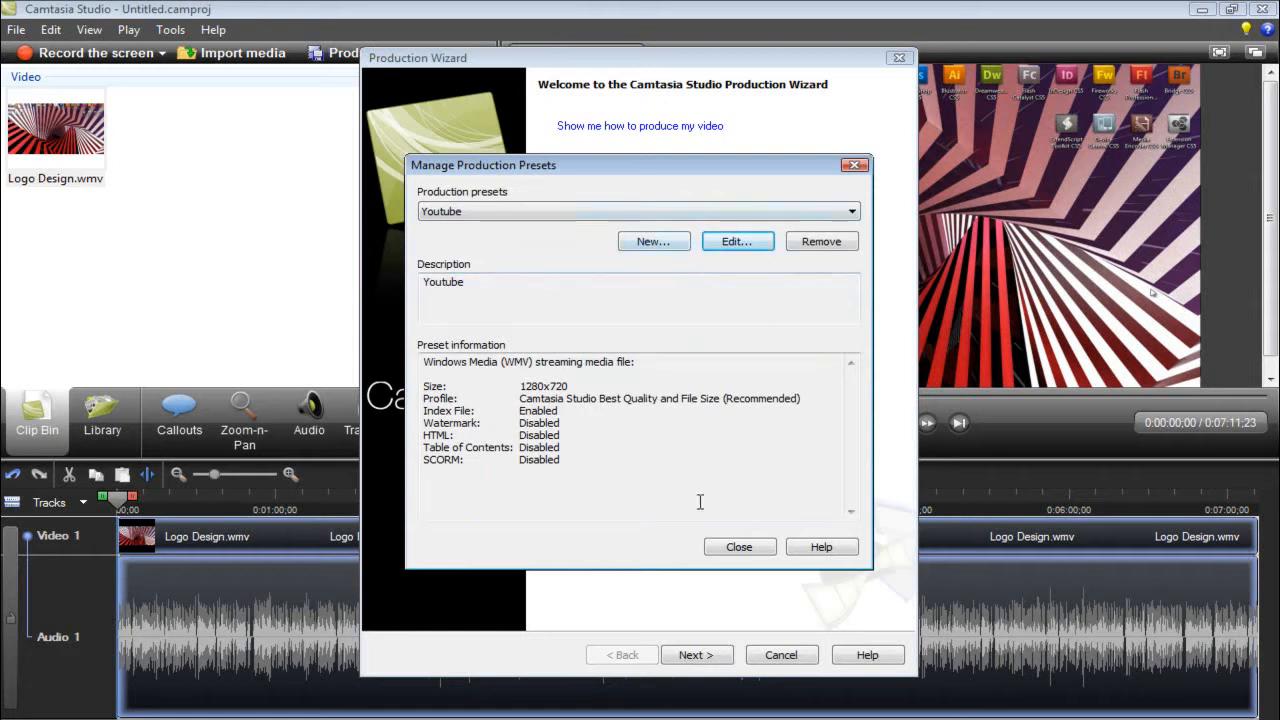
pyautogui.click(766, 555)
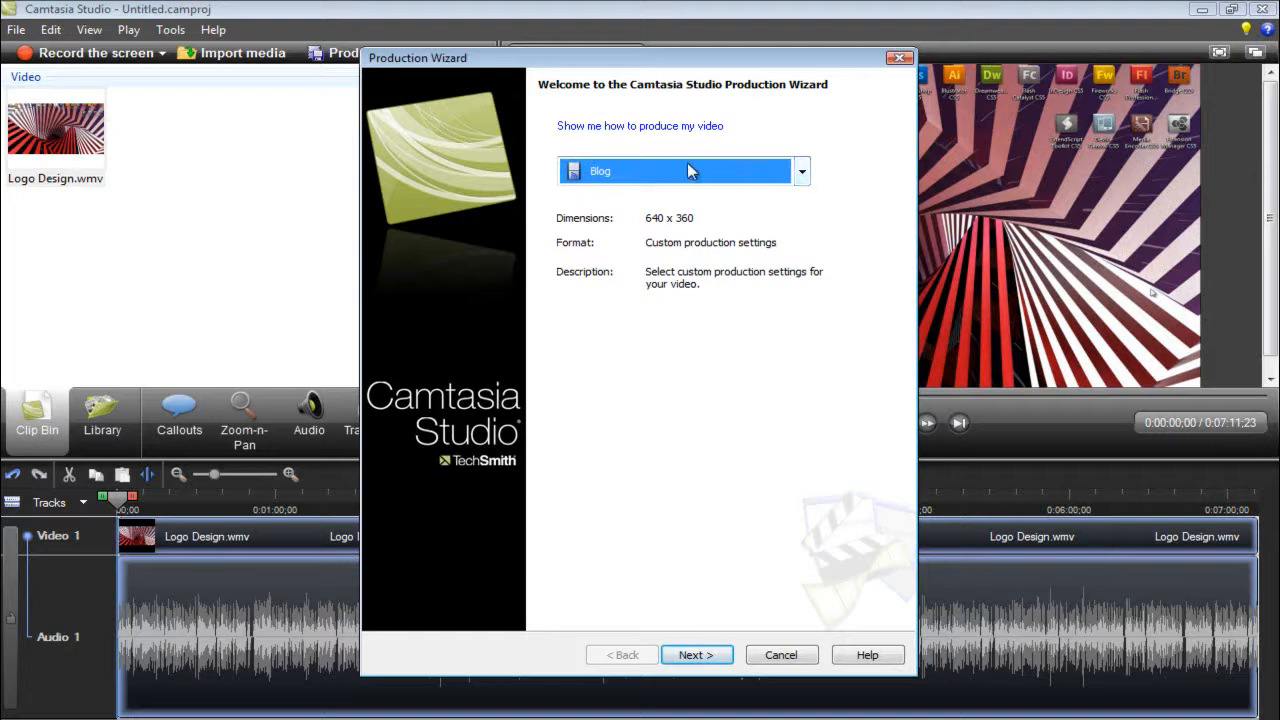
# - Check the production choices for the Youtube HD Preset, then cancel the Production Wizard
pyautogui.click(801, 172)
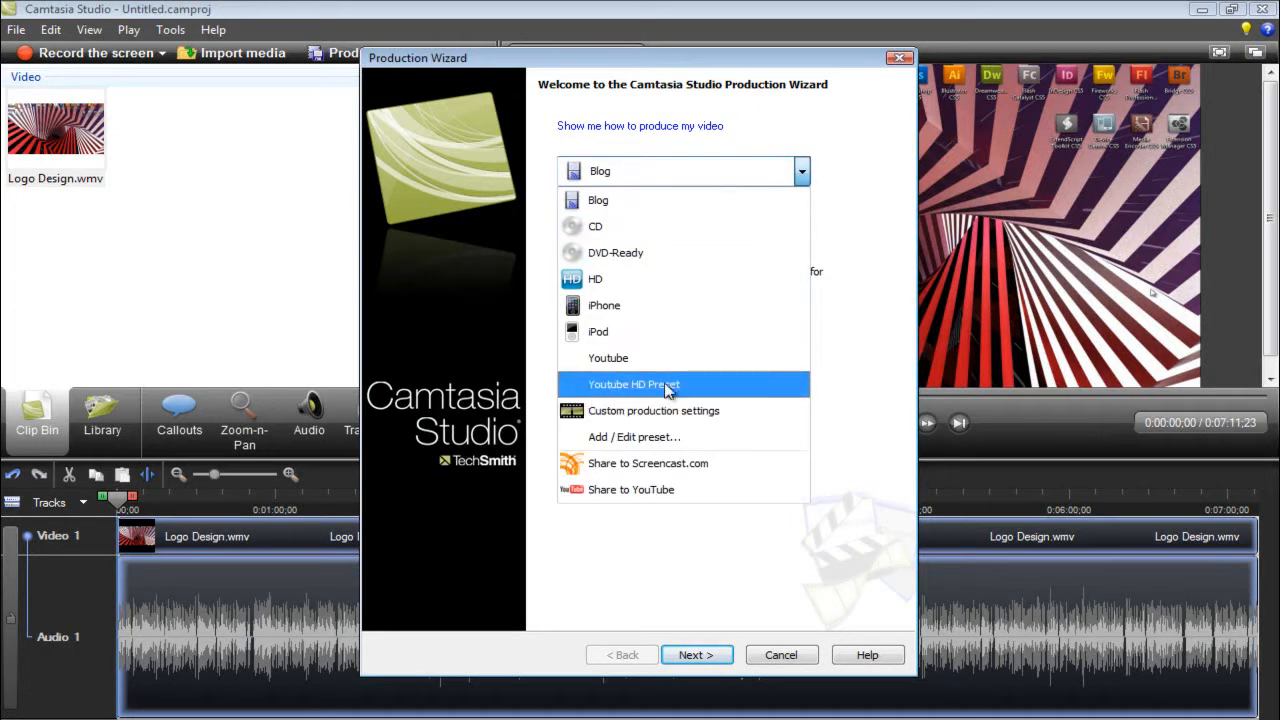
pyautogui.click(890, 191)
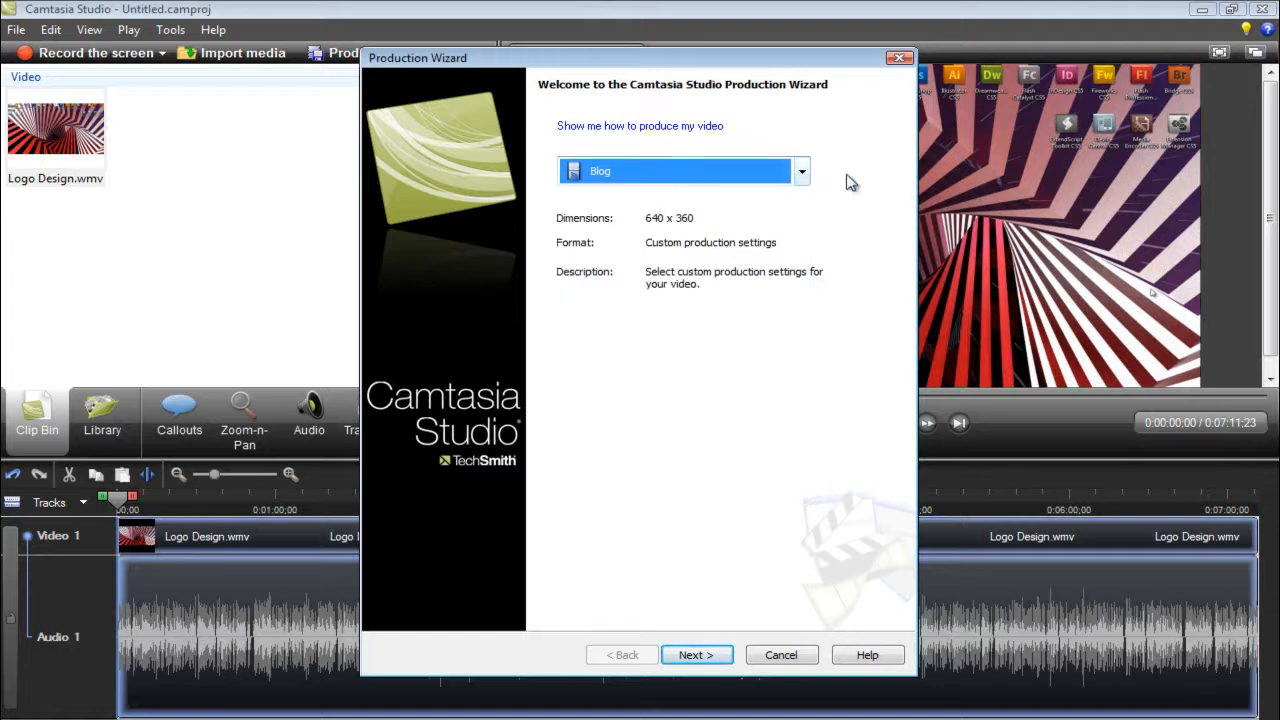
pyautogui.click(770, 662)
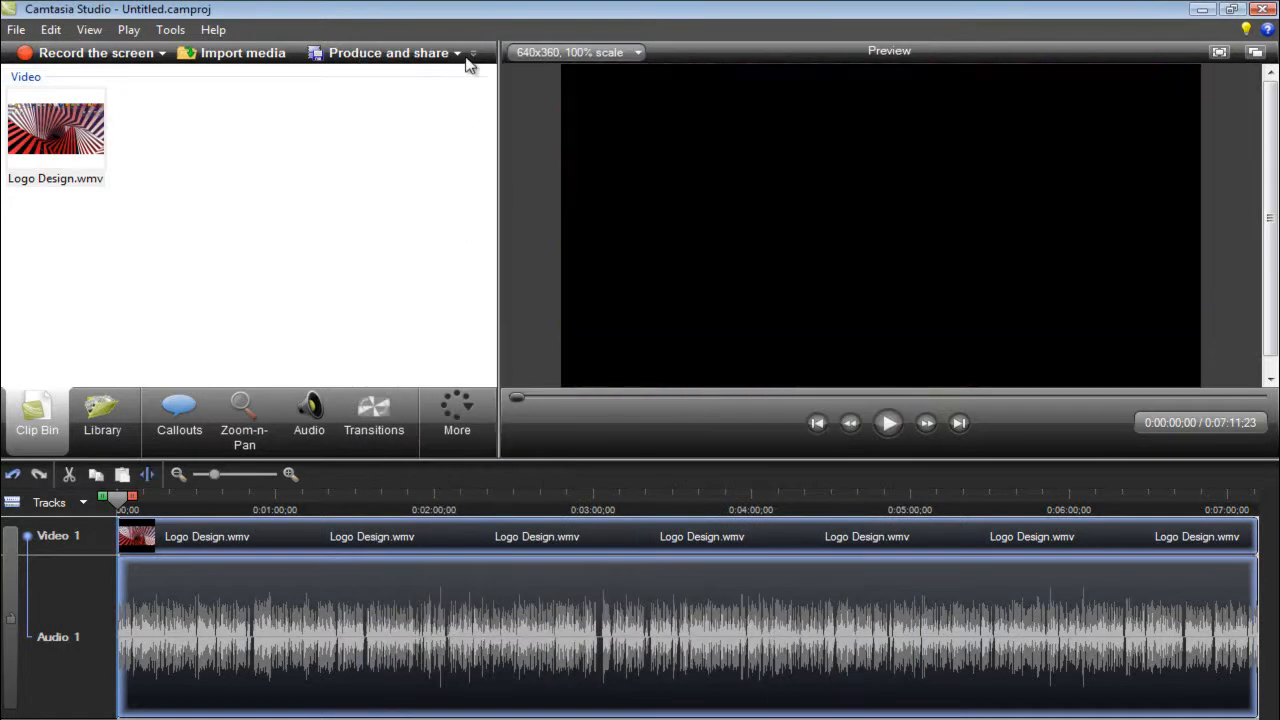
# - Start producing the timeline video with the Youtube HD Preset and continue to the file name and folder settings
pyautogui.click(457, 54)
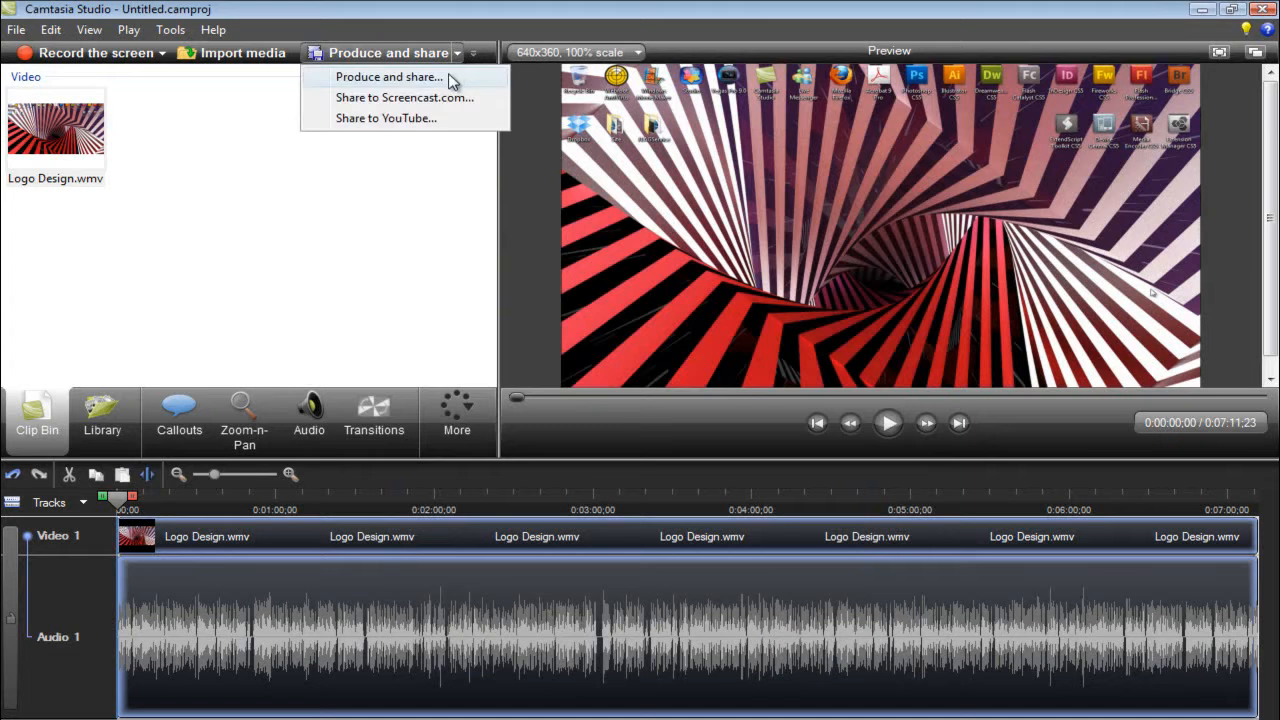
pyautogui.click(390, 80)
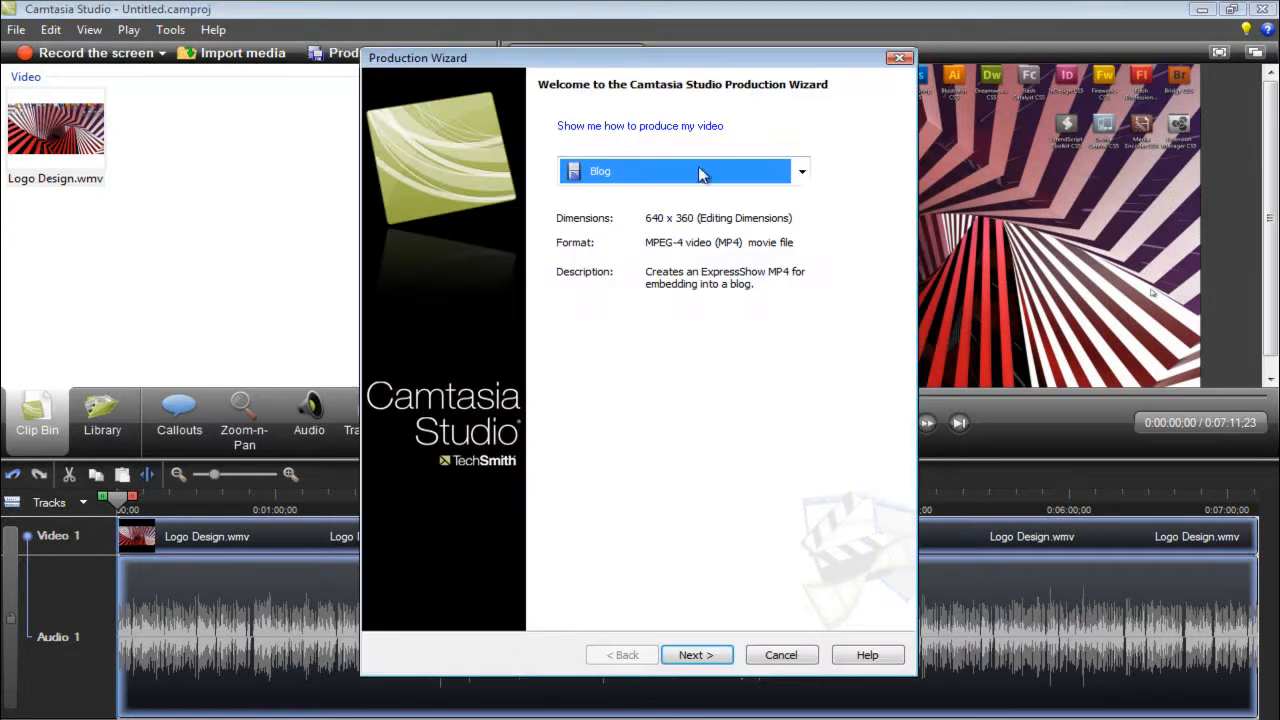
pyautogui.click(802, 173)
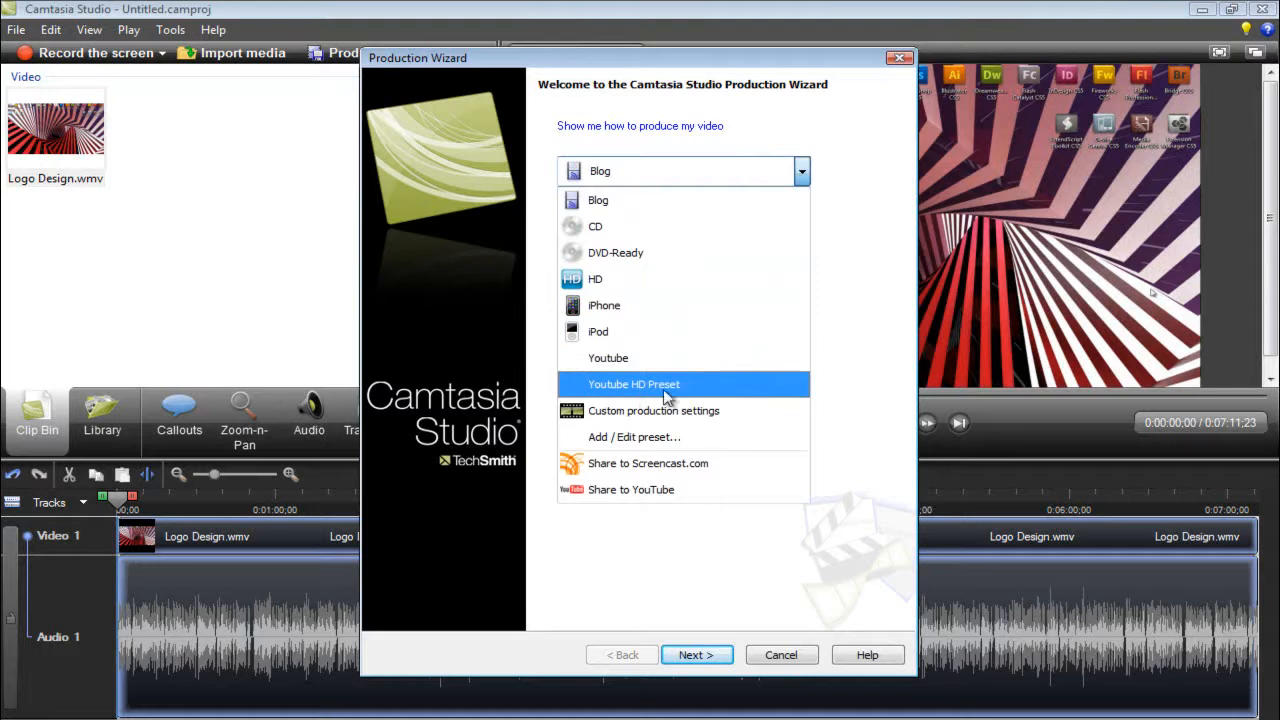
pyautogui.click(716, 391)
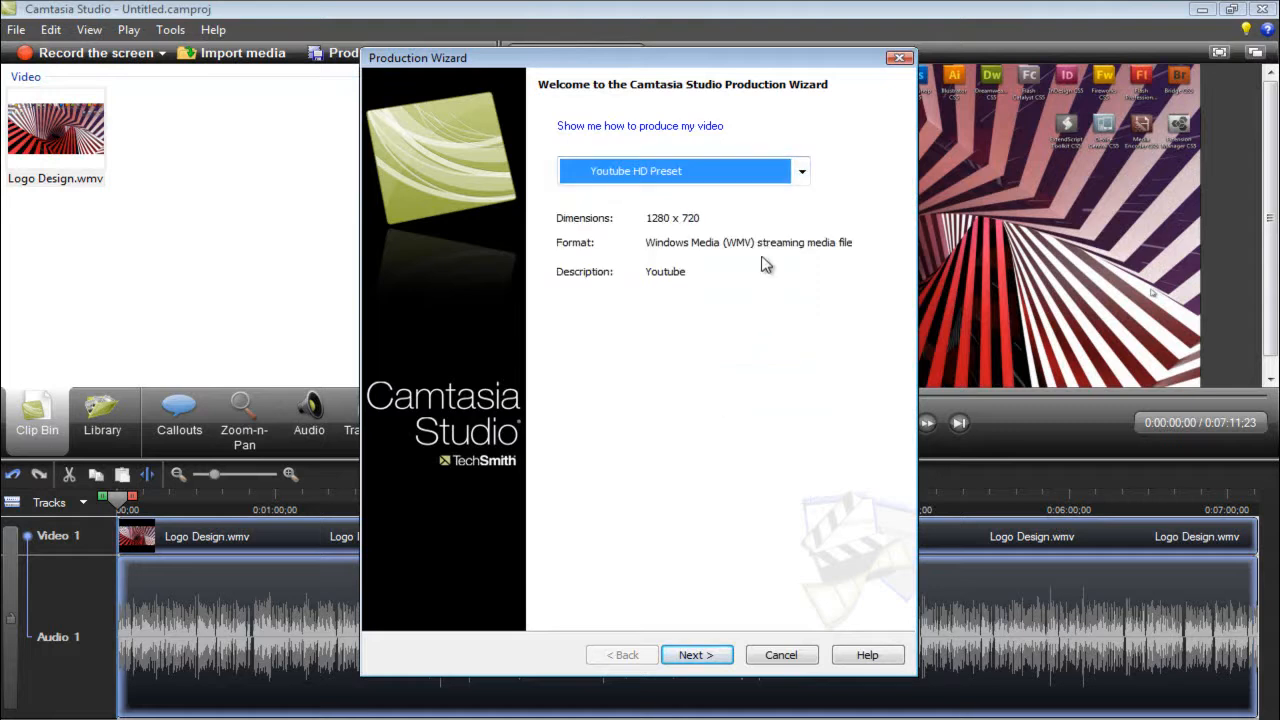
pyautogui.click(802, 171)
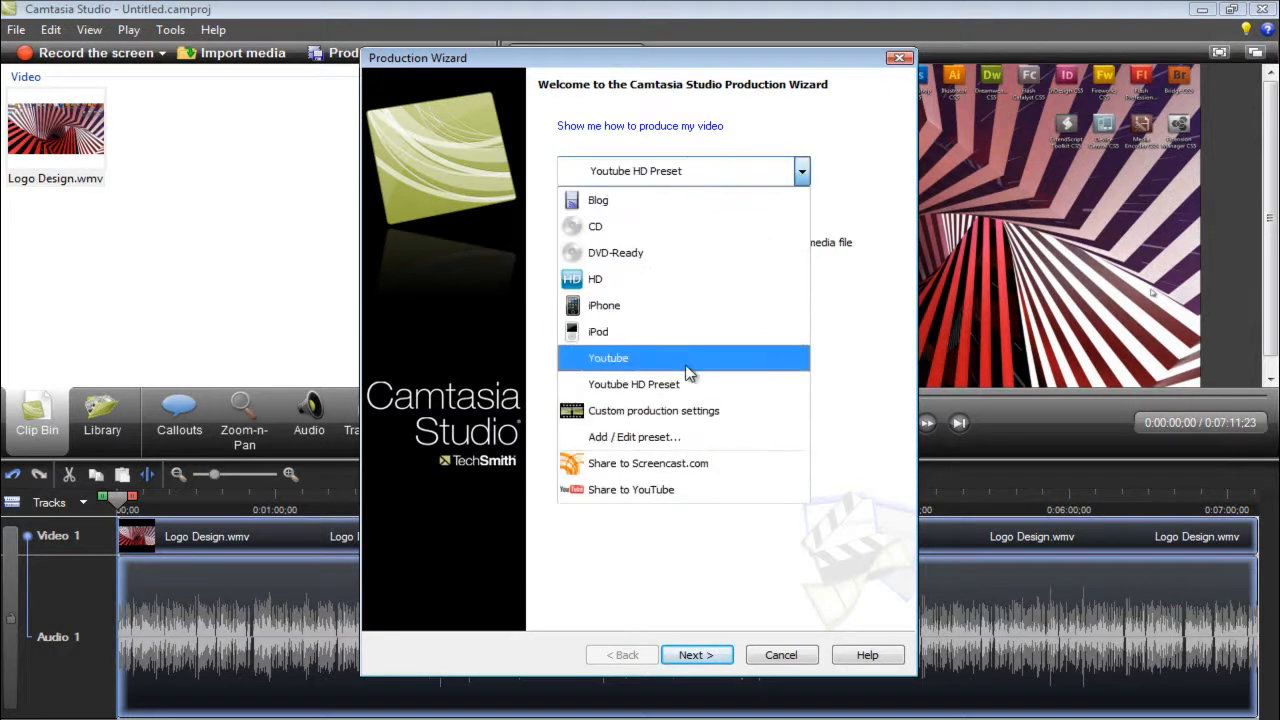
pyautogui.click(680, 384)
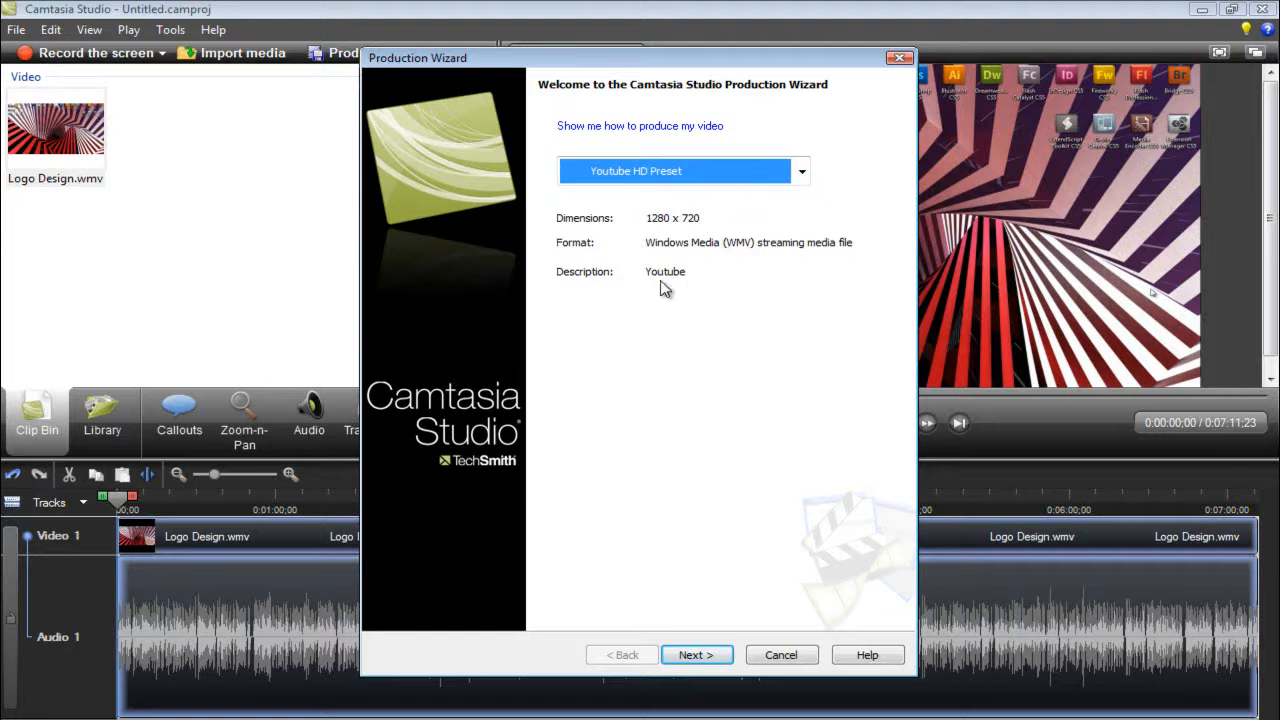
pyautogui.click(690, 657)
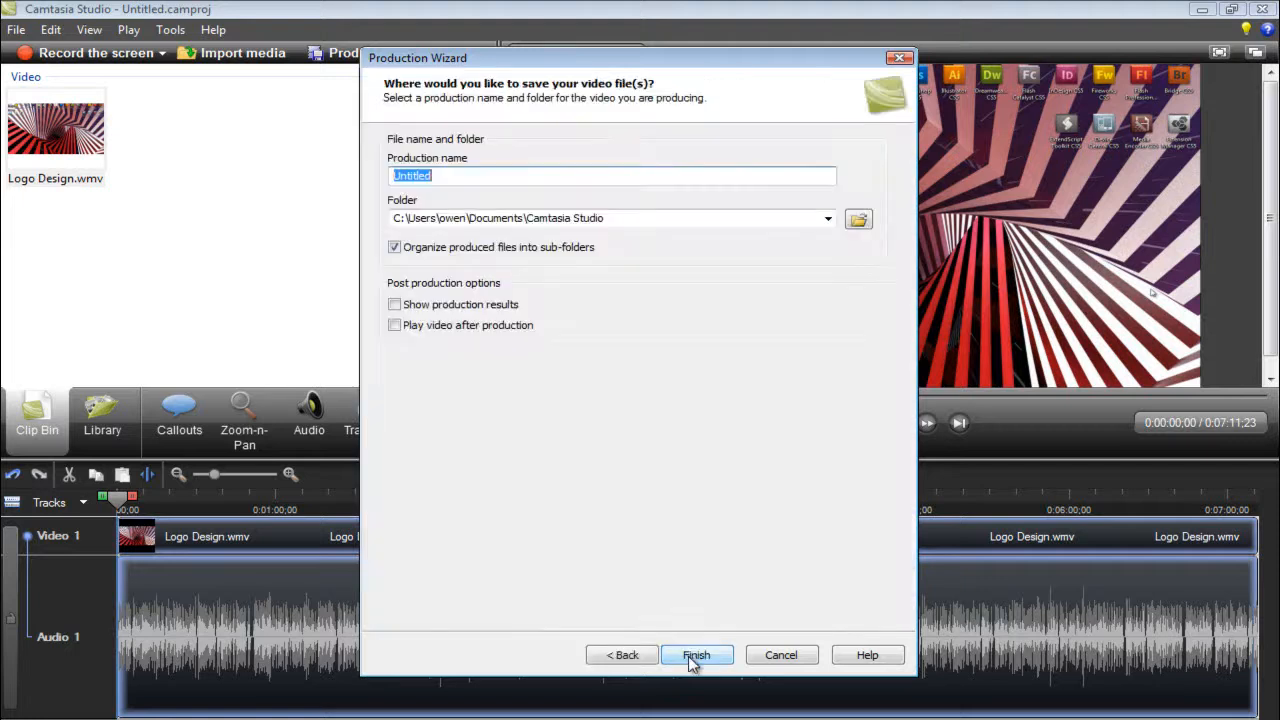
# - Name the production Youtube Tutorial and check the path of its output folder
pyautogui.doubleClick(452, 173)
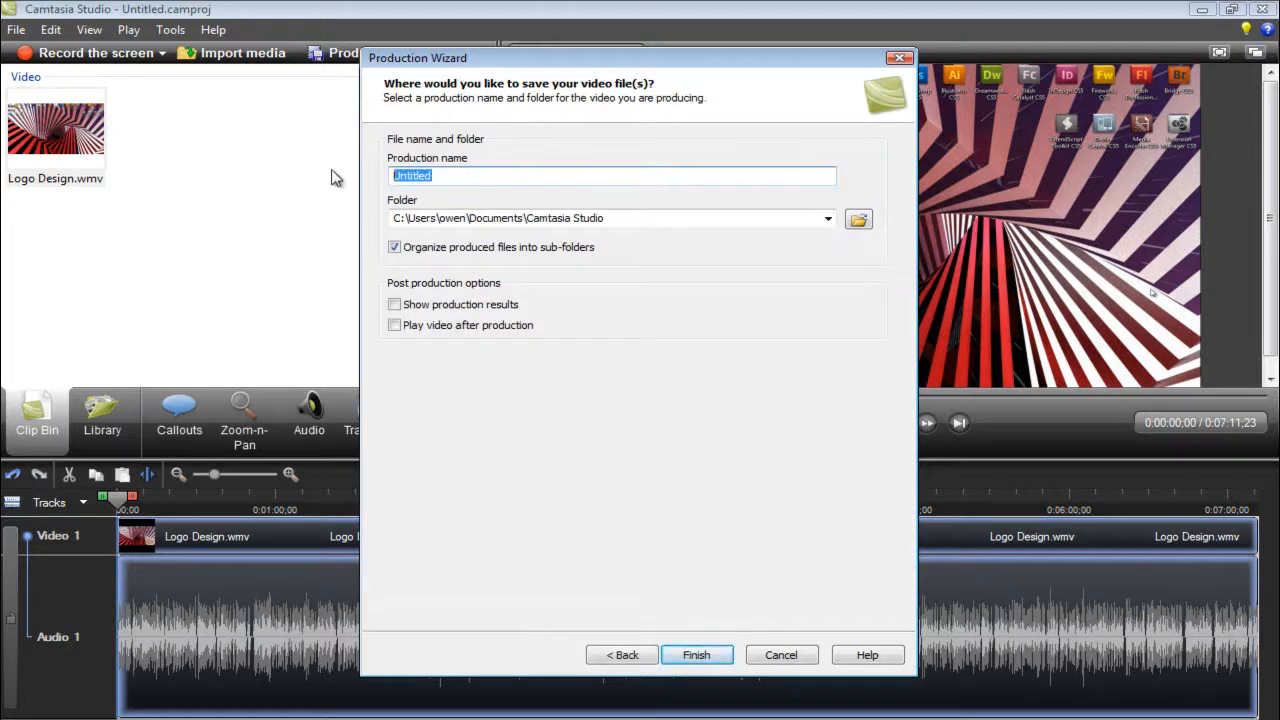
pyautogui.write('Youtube Tutorial')
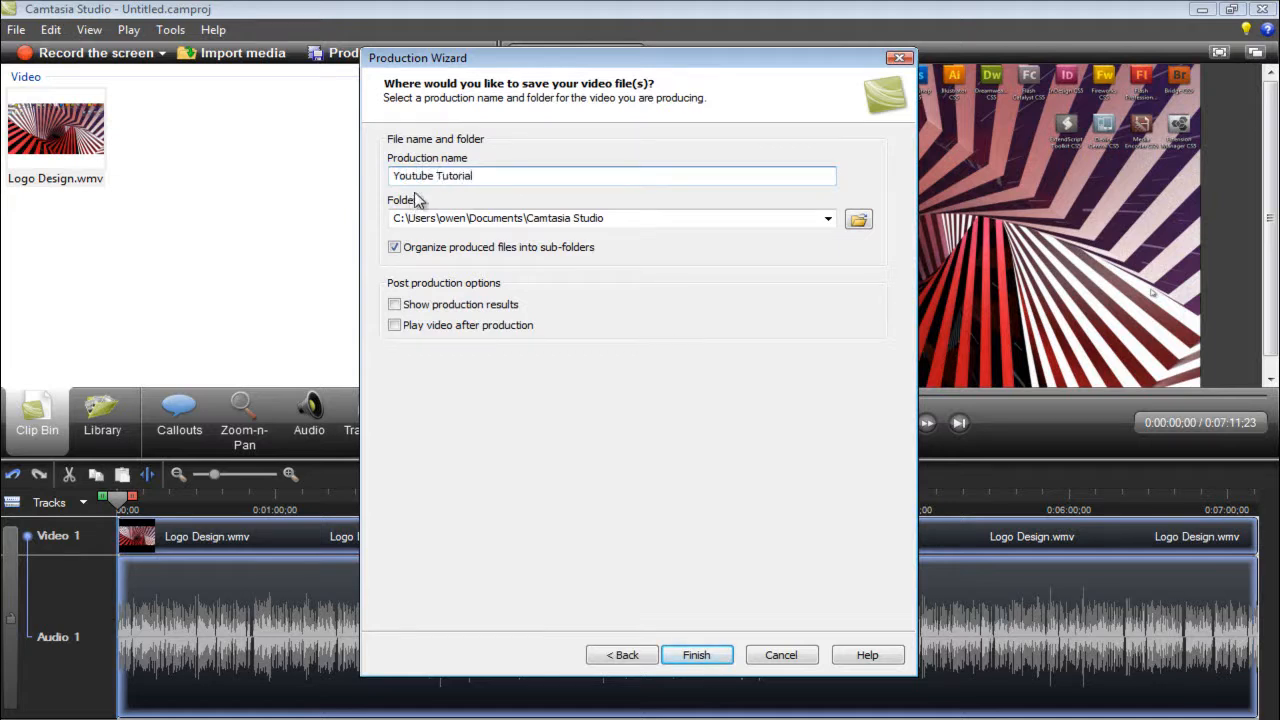
pyautogui.moveTo(637, 220); pyautogui.dragTo(286, 206)
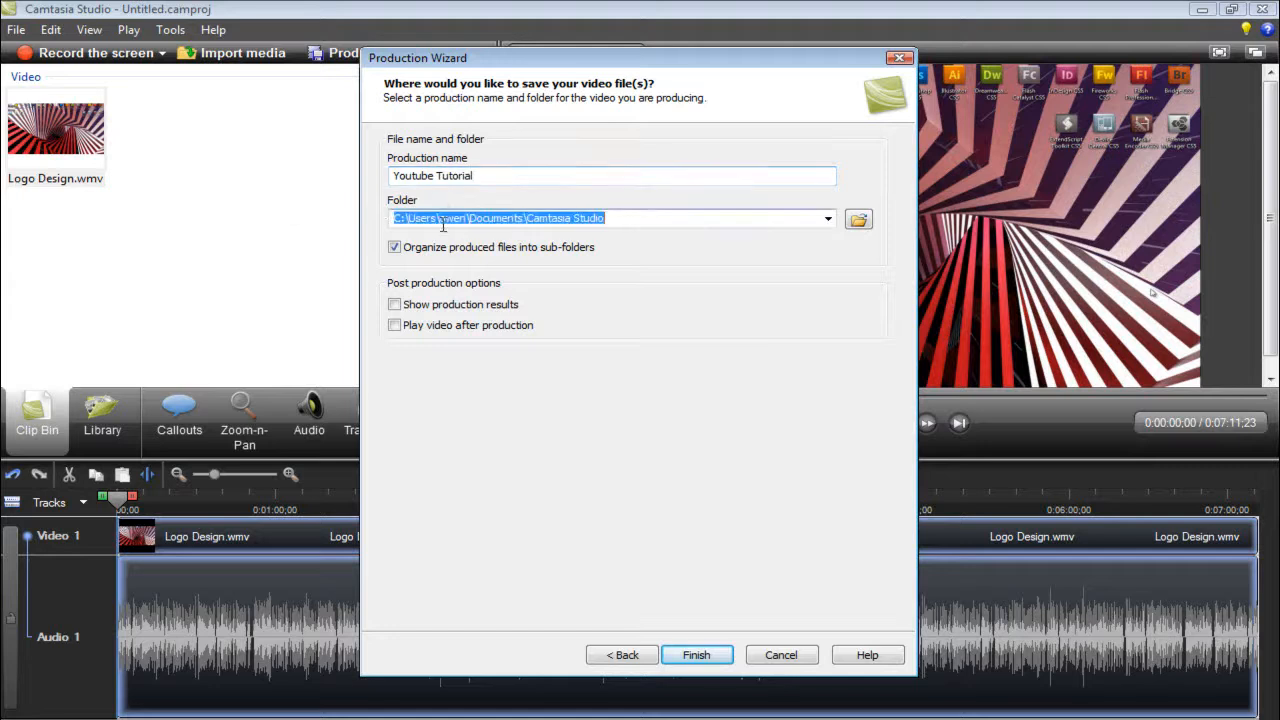
pyautogui.click(615, 220)
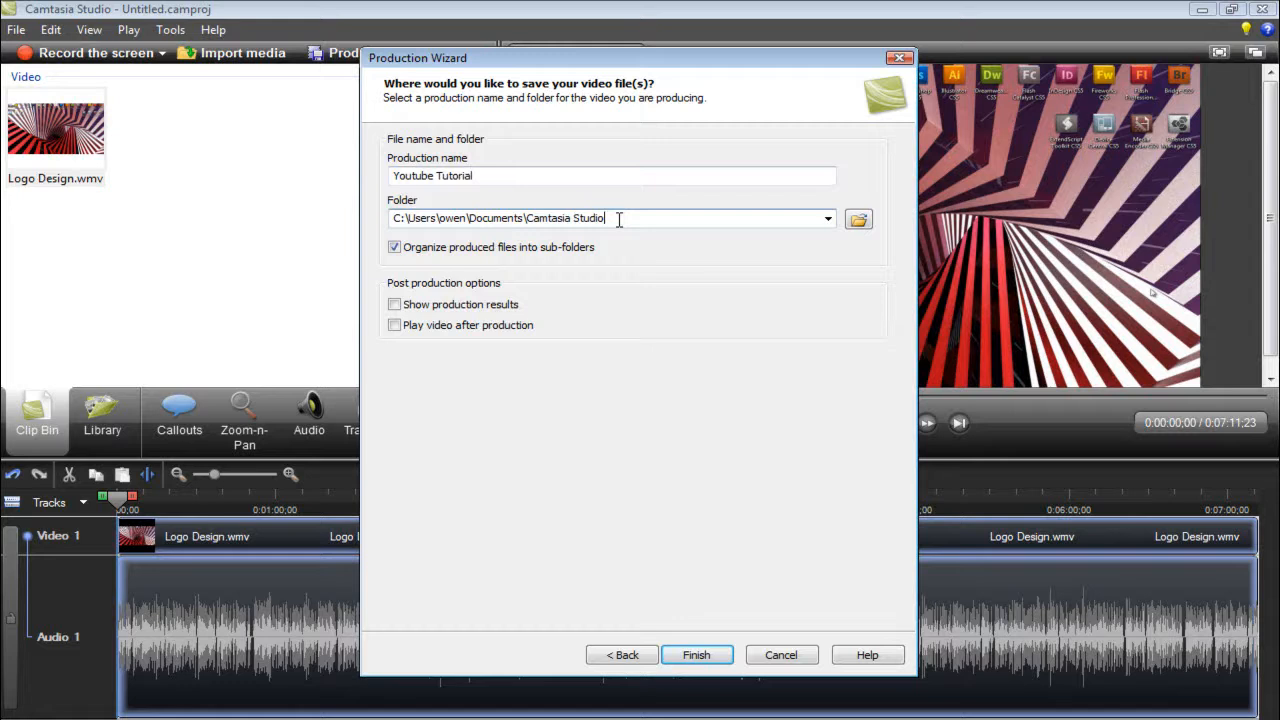
pyautogui.moveTo(619, 220); pyautogui.dragTo(392, 218)
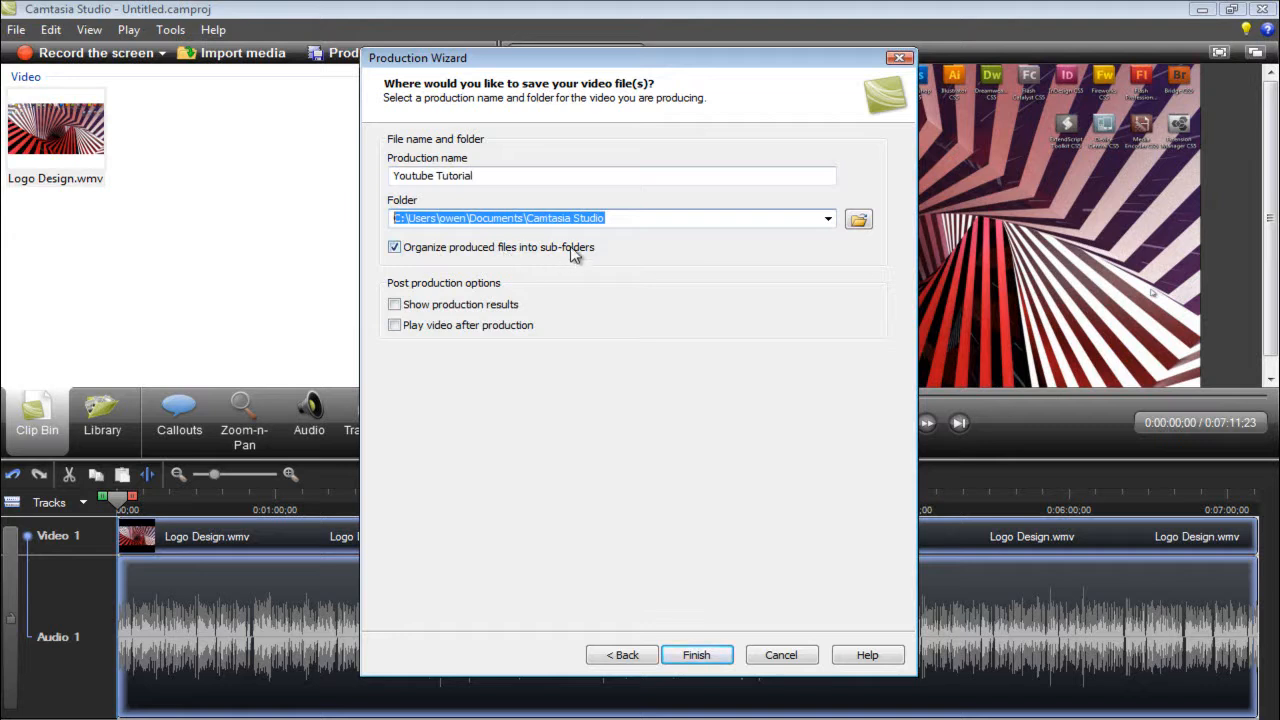
# - Browse the save location, keep the Camtasia Studio documents folder, and start rendering the production
pyautogui.click(858, 219)
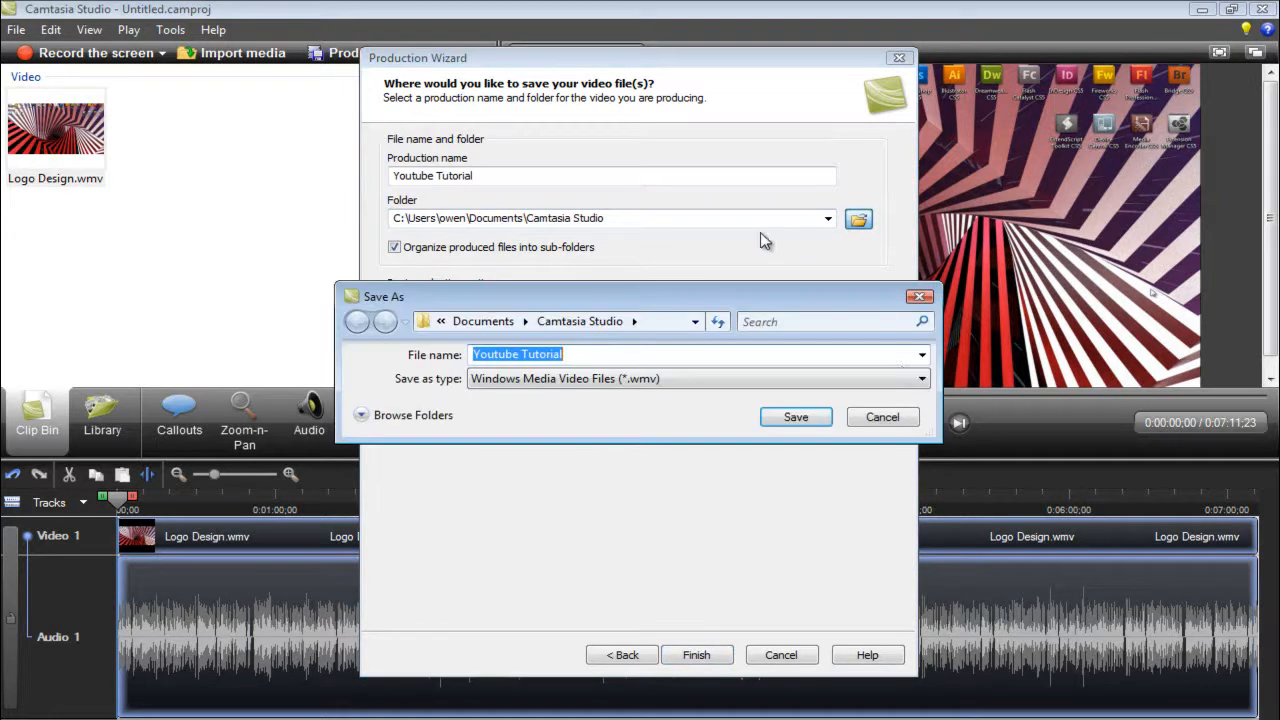
pyautogui.doubleClick(690, 355)
pyautogui.click(882, 417)
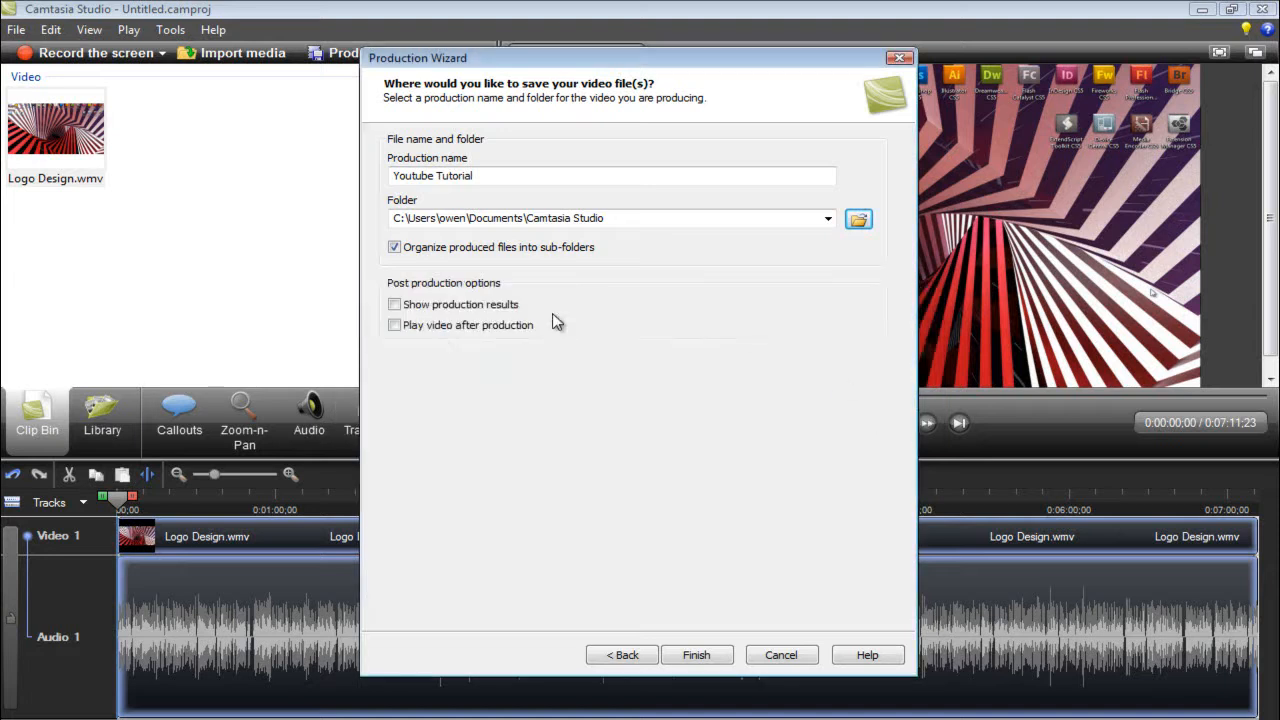
pyautogui.doubleClick(811, 219)
pyautogui.click(811, 219)
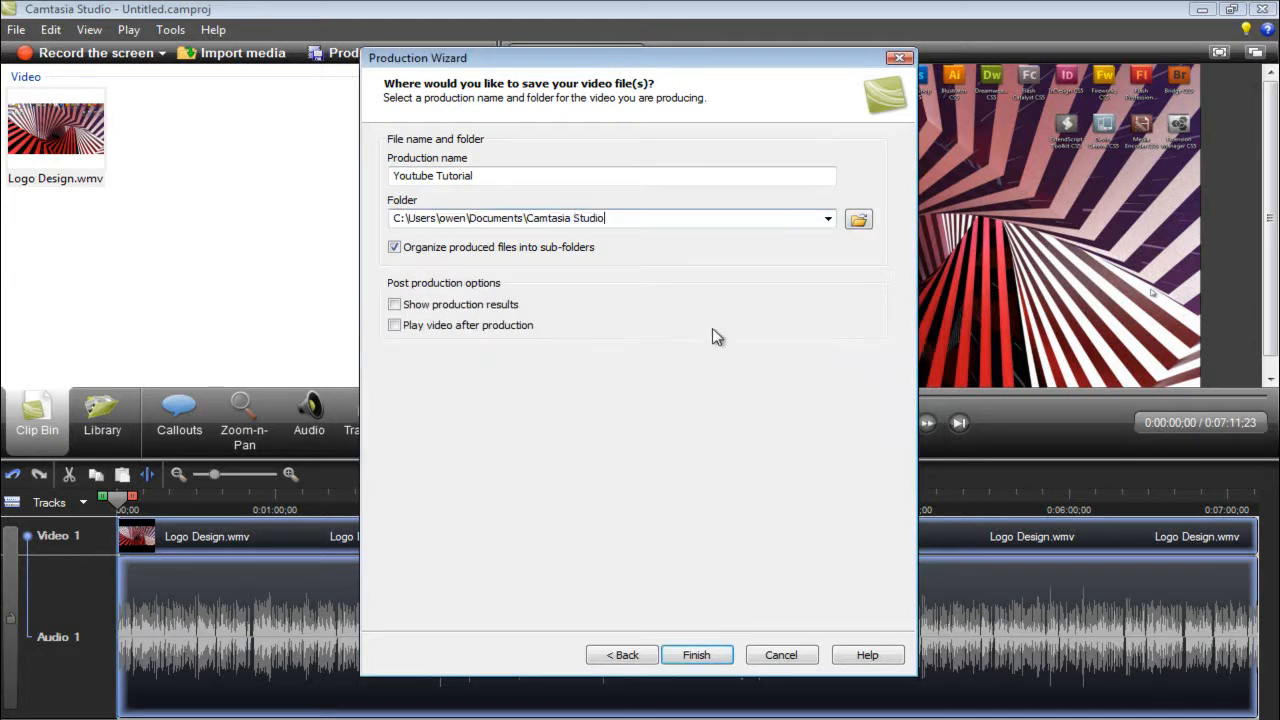
pyautogui.click(696, 655)
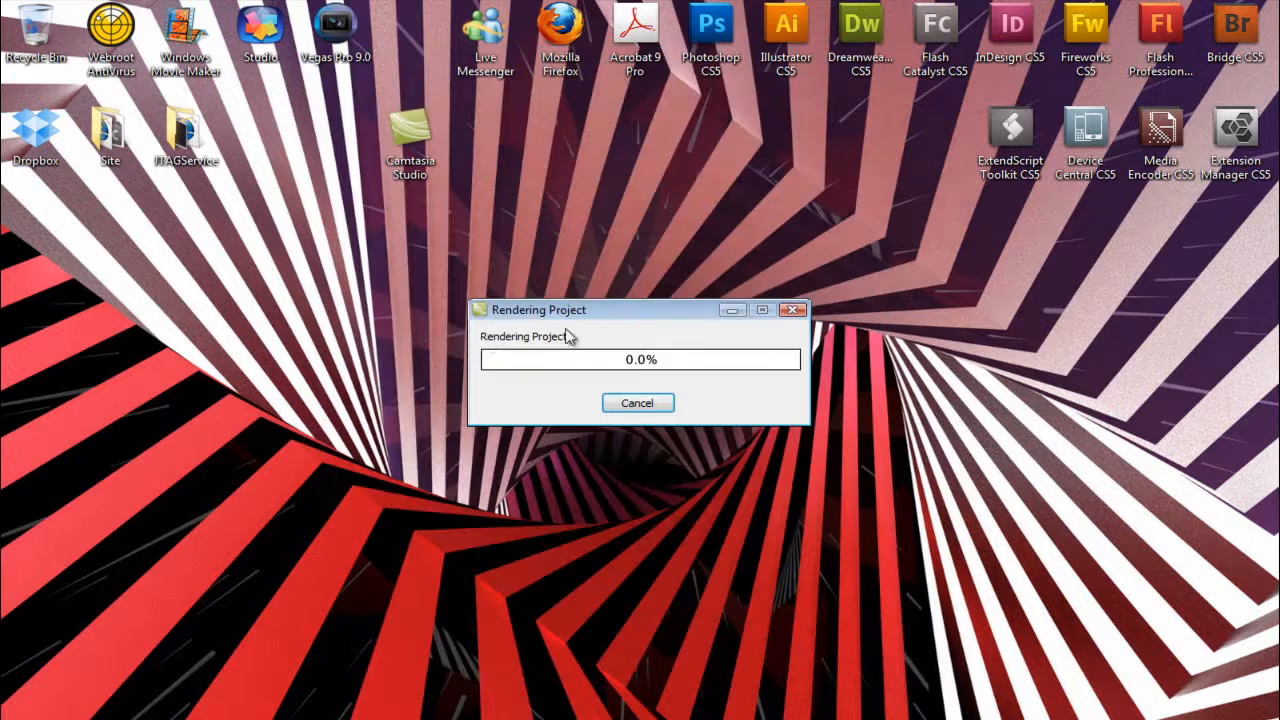